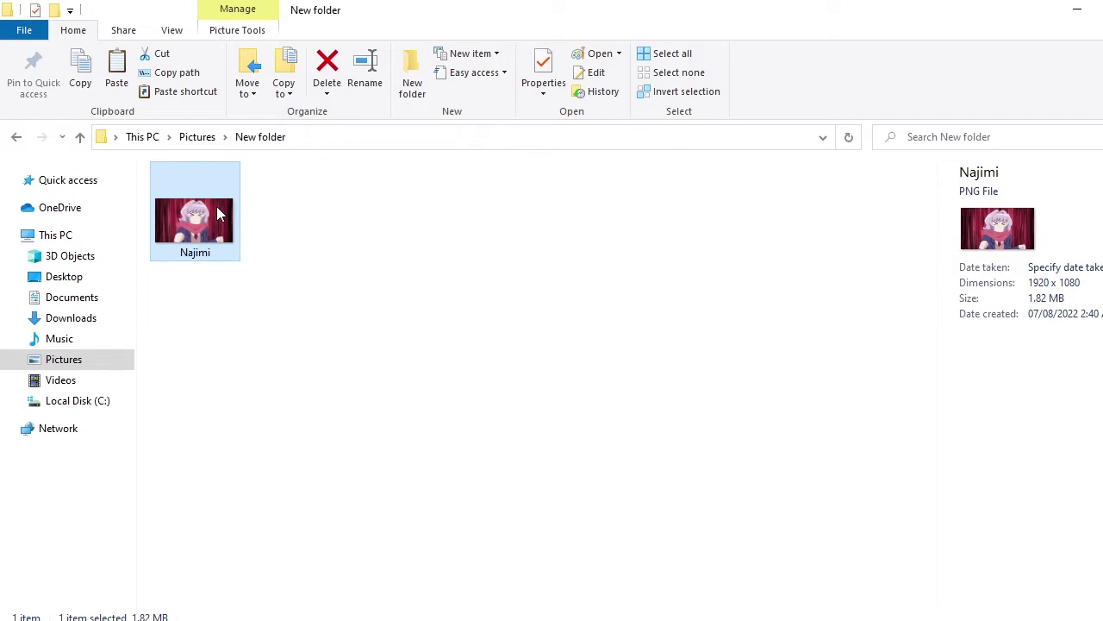
Step: Open the image Najimi from the New folder in Photoshop and dock its floating window as a tab
{"action": "left_click", "coordinate": [336, 259]}
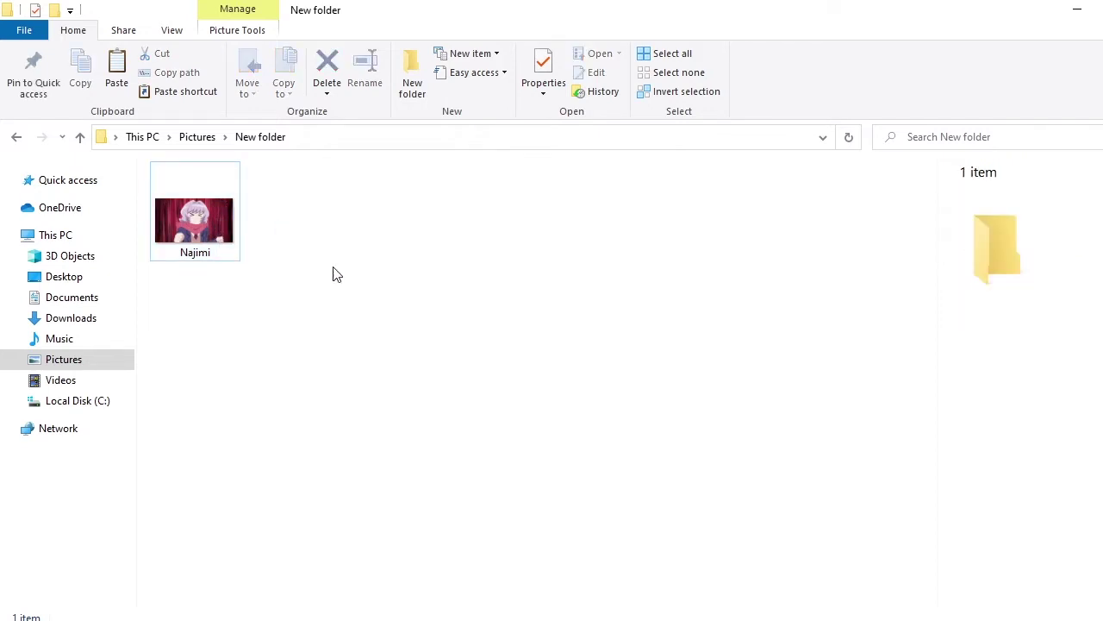
{"action": "left_click", "coordinate": [200, 250]}
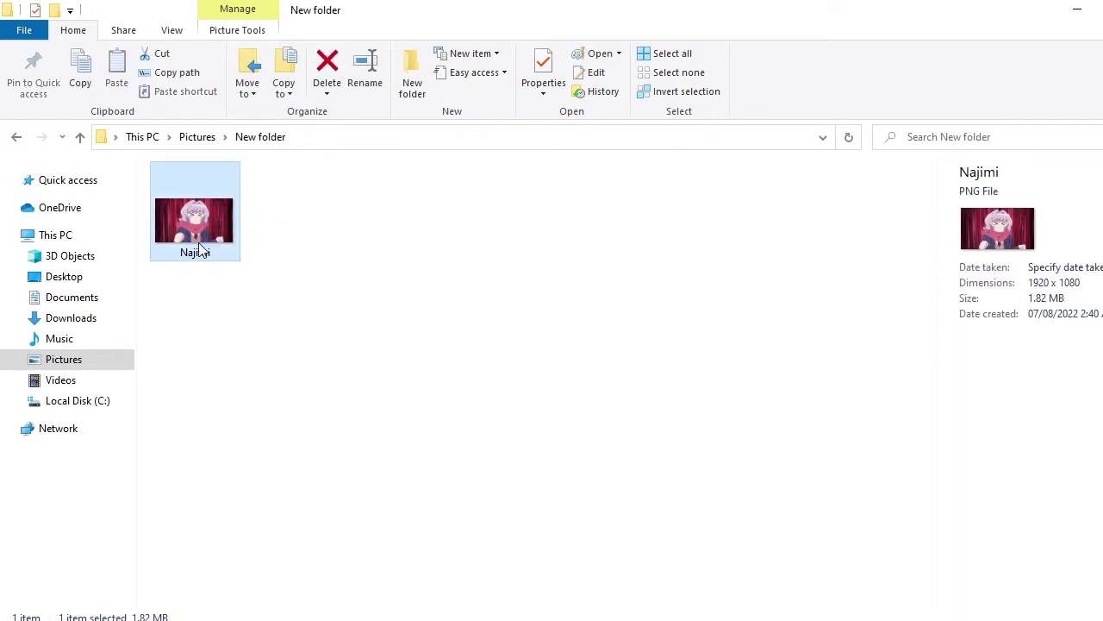
{"action": "left_click_drag", "start_coordinate": [266, 250], "coordinate": [398, 385]}
{"action": "left_click_drag", "start_coordinate": [192, 225], "coordinate": [492, 401]}
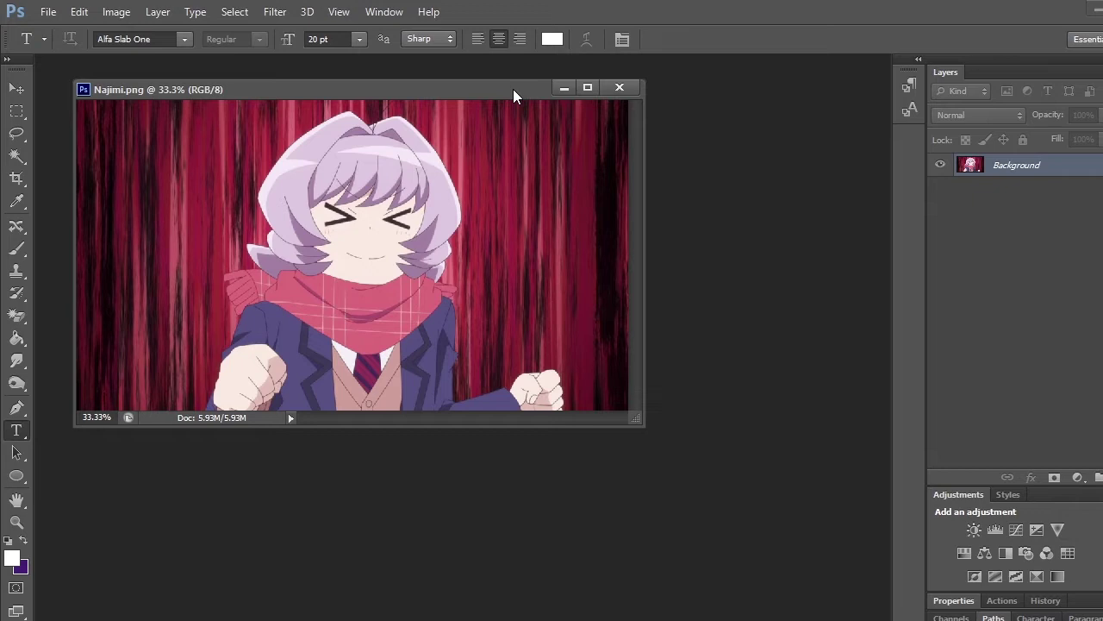
{"action": "left_click_drag", "start_coordinate": [513, 89], "coordinate": [630, 67]}
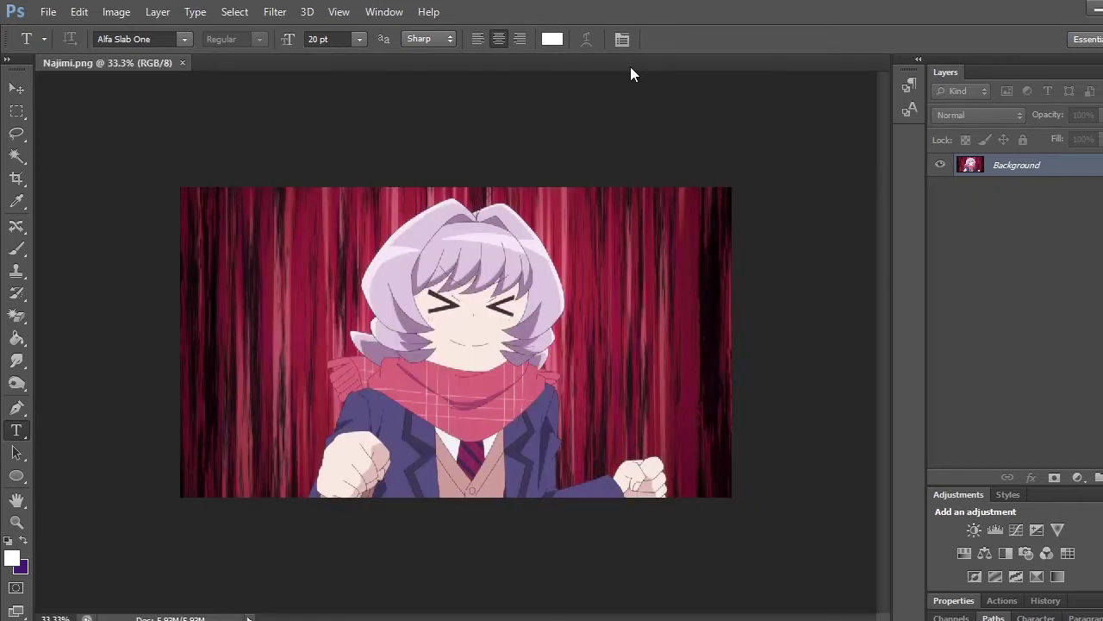
{"action": "scroll", "coordinate": [802, 353], "scroll_direction": "up", "scroll_amount": 1}
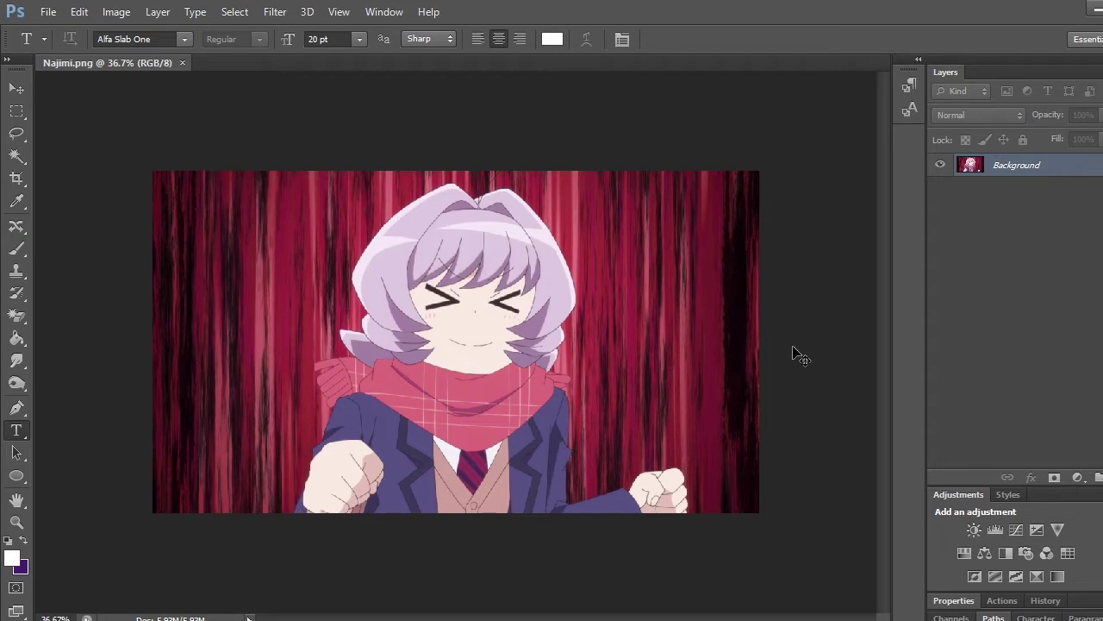
Step: Copy the entire Background image onto a new layer and hide the Background layer
{"action": "key", "text": "ctrl+a"}
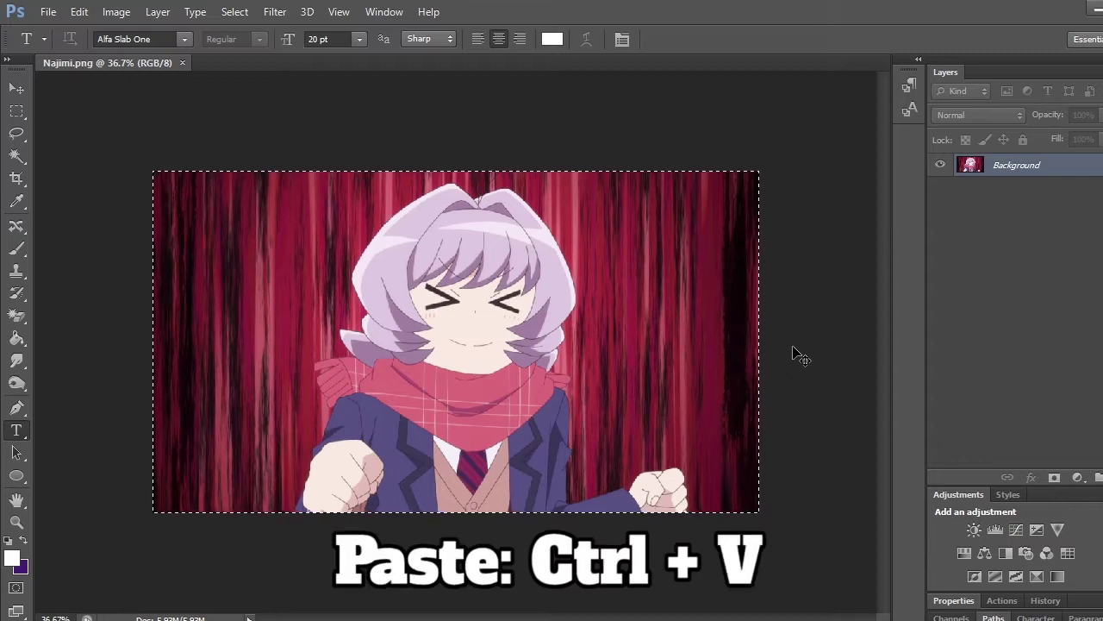
{"action": "key", "text": "ctrl+v"}
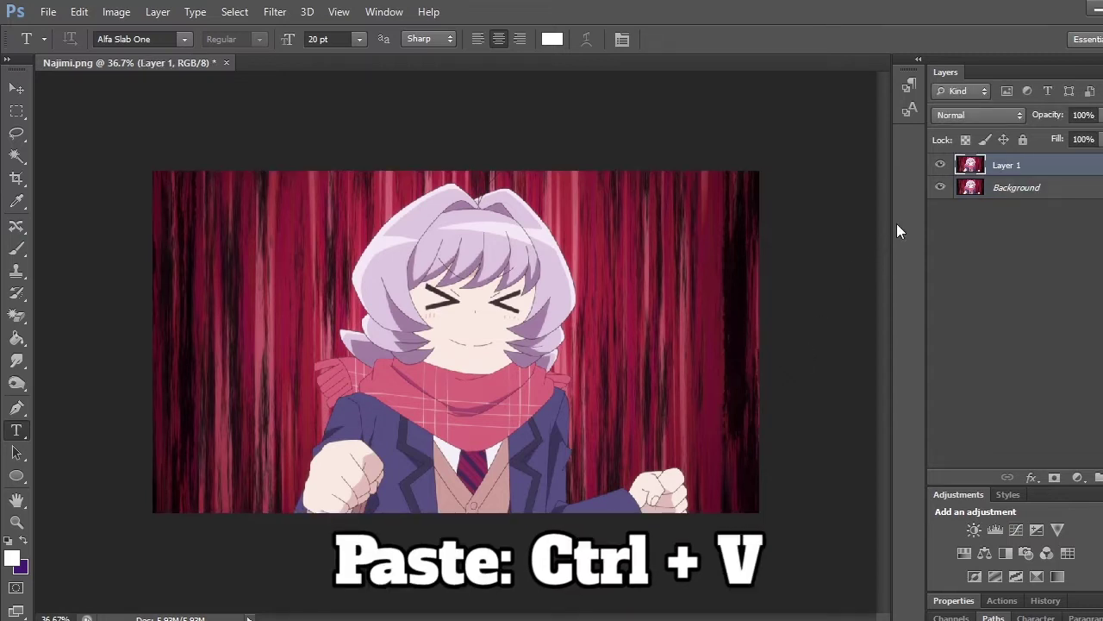
{"action": "left_click", "coordinate": [940, 188]}
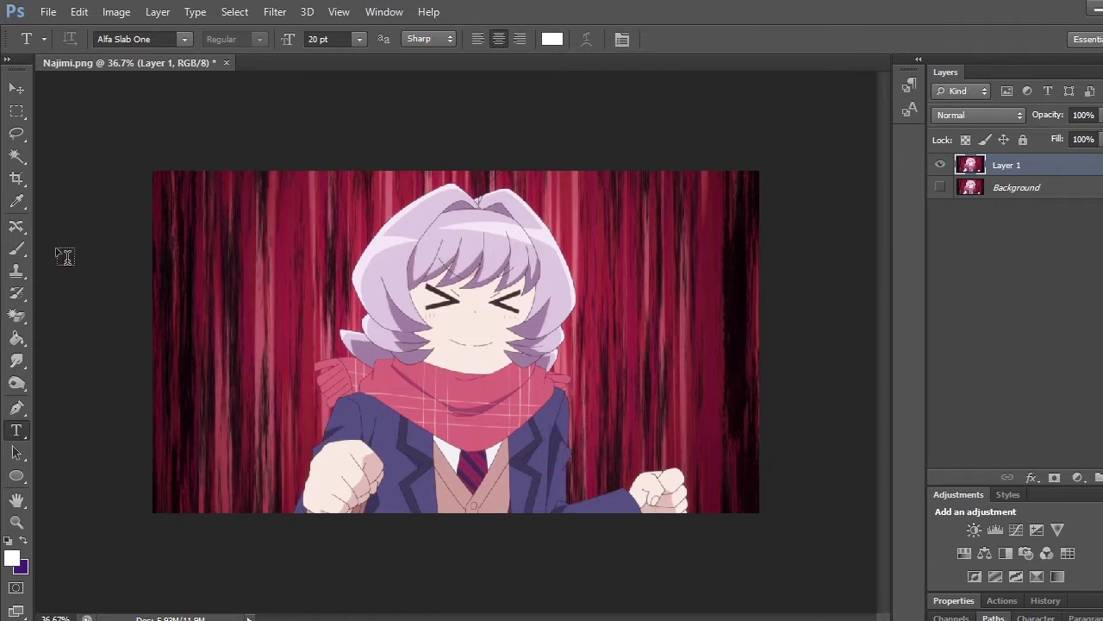
Step: Activate the Pen tool in Path mode
{"action": "left_click", "coordinate": [16, 408]}
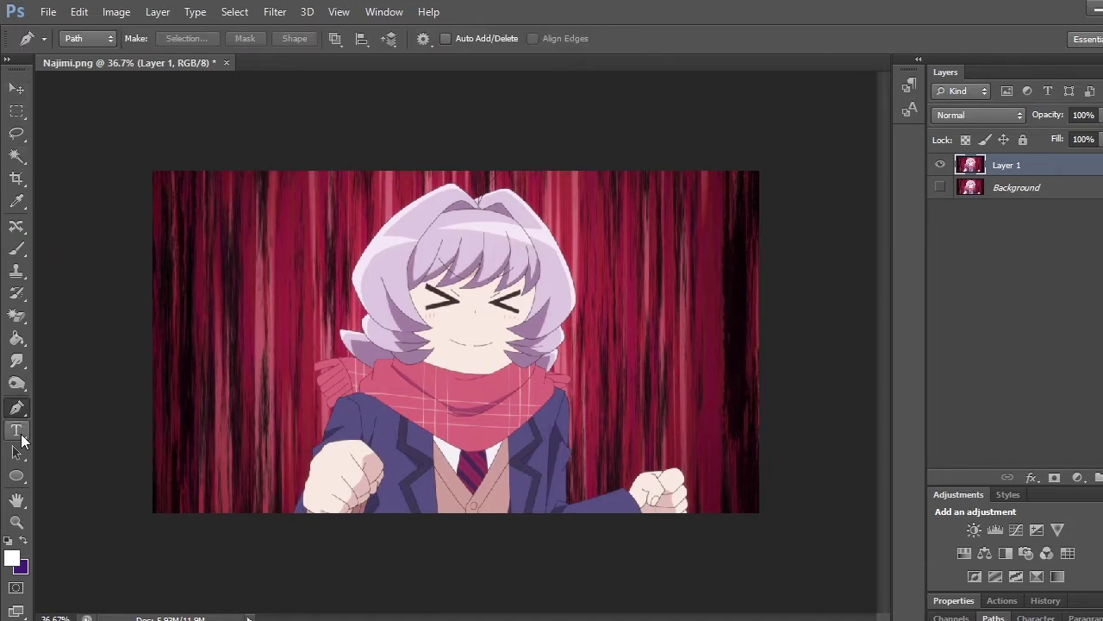
{"action": "left_click", "coordinate": [19, 432]}
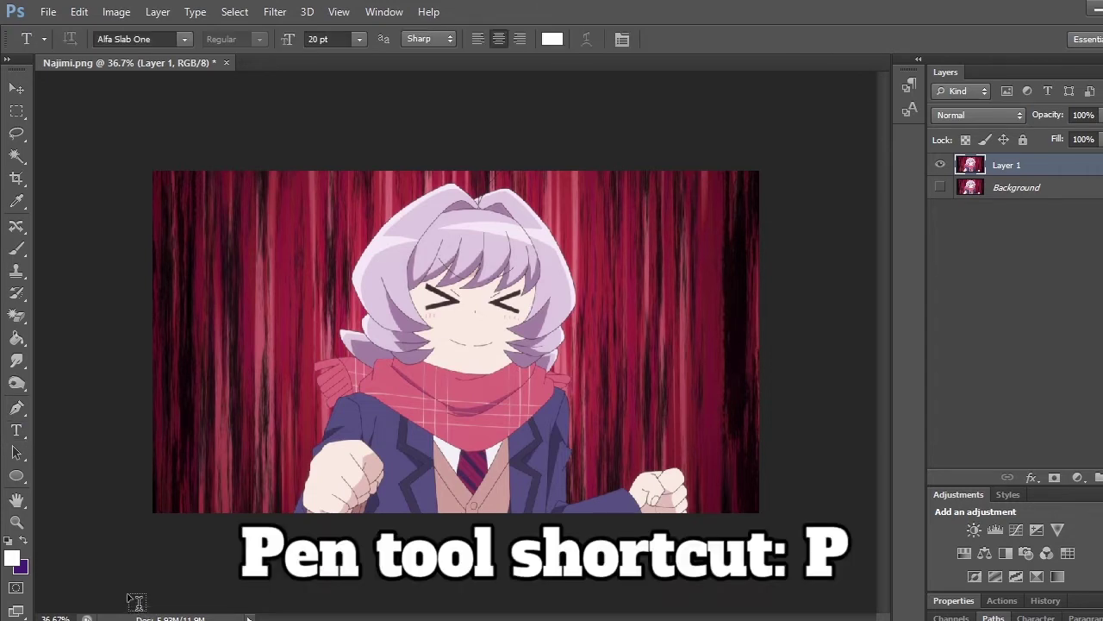
{"action": "key", "text": "p"}
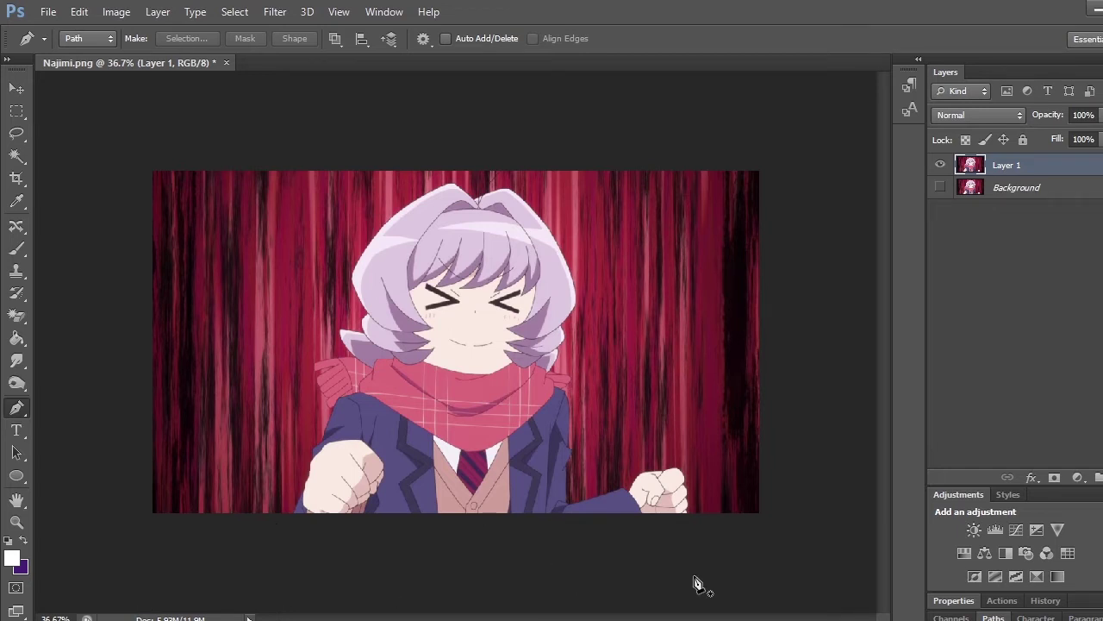
Step: Examine the character's outline up close, from the face down to the fist in the image's lower right
{"action": "scroll", "coordinate": [696, 577], "scroll_direction": "up", "scroll_amount": 2}
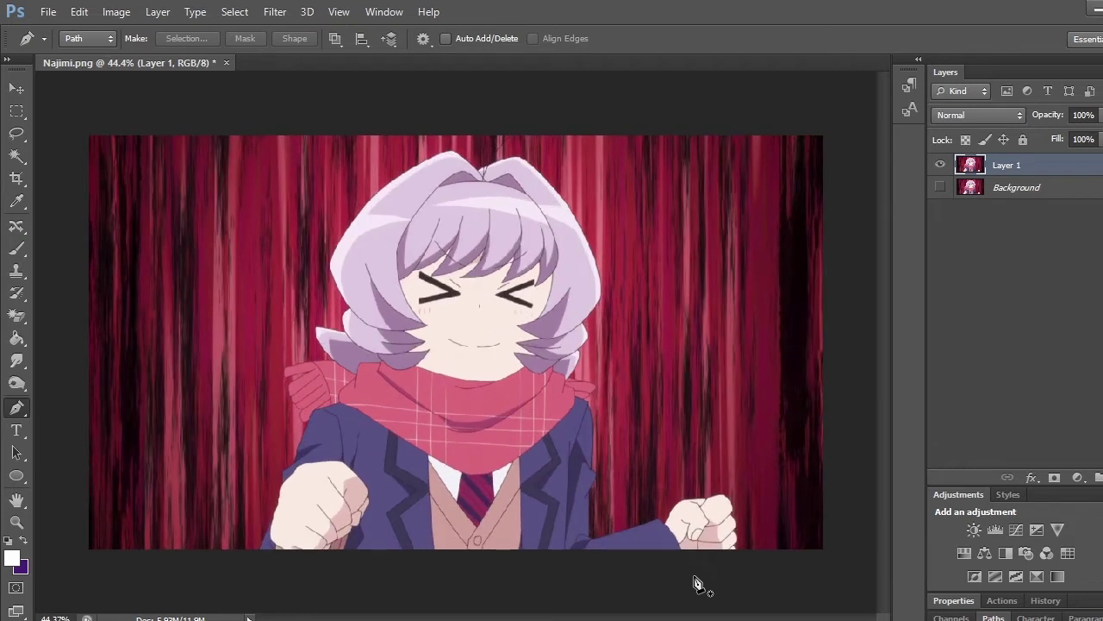
{"action": "scroll", "coordinate": [697, 577], "scroll_direction": "up", "scroll_amount": 3}
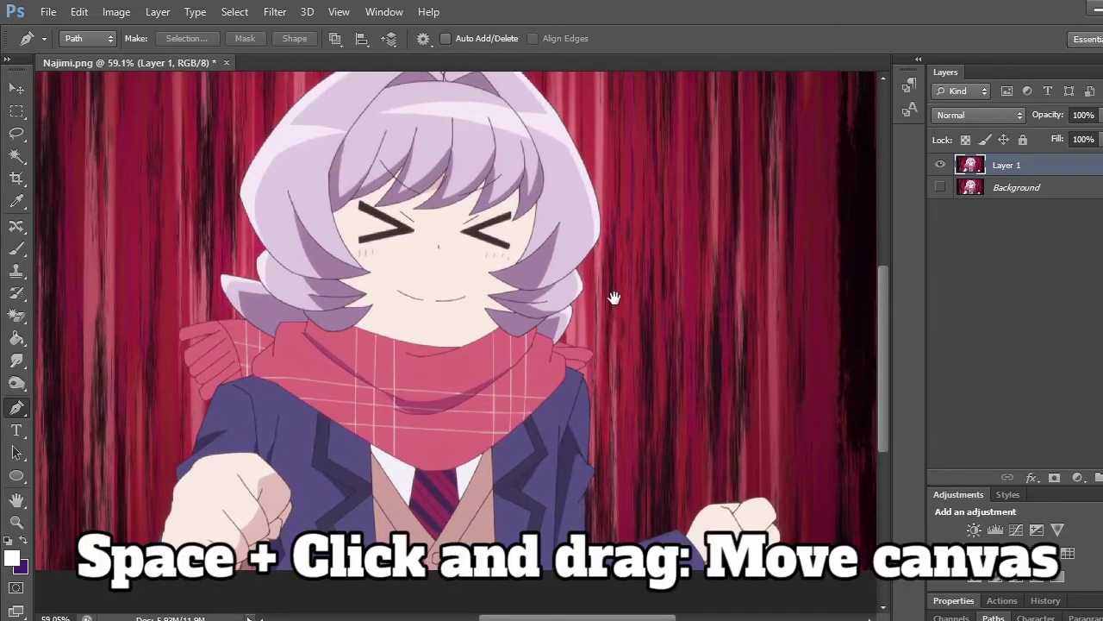
{"action": "left_click_drag", "start_coordinate": [554, 379], "coordinate": [621, 344]}
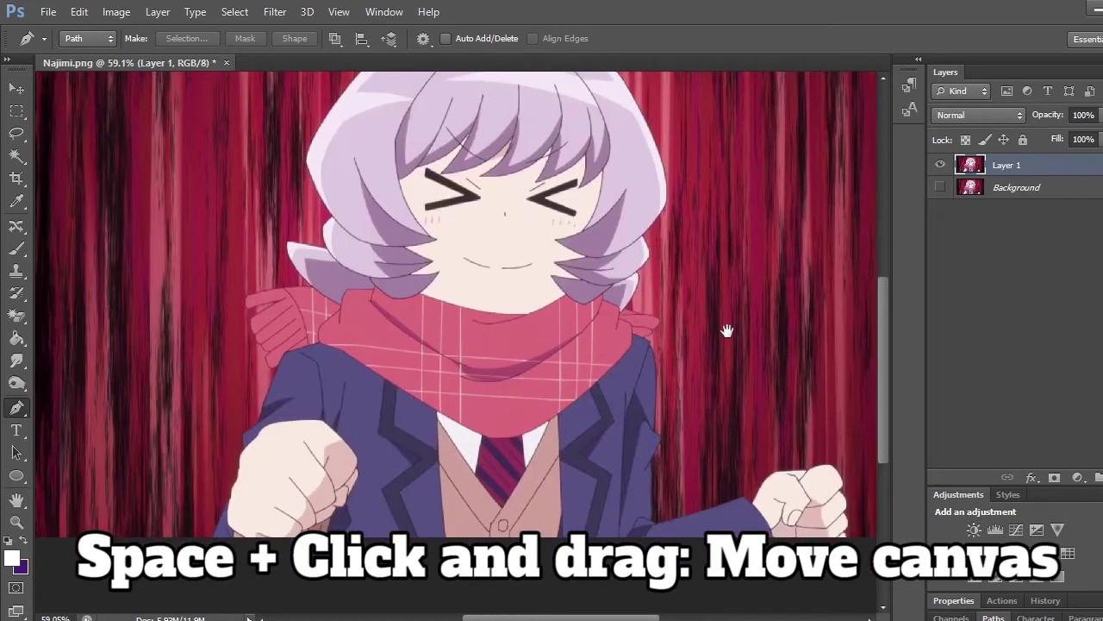
{"action": "left_click_drag", "start_coordinate": [727, 330], "coordinate": [549, 231]}
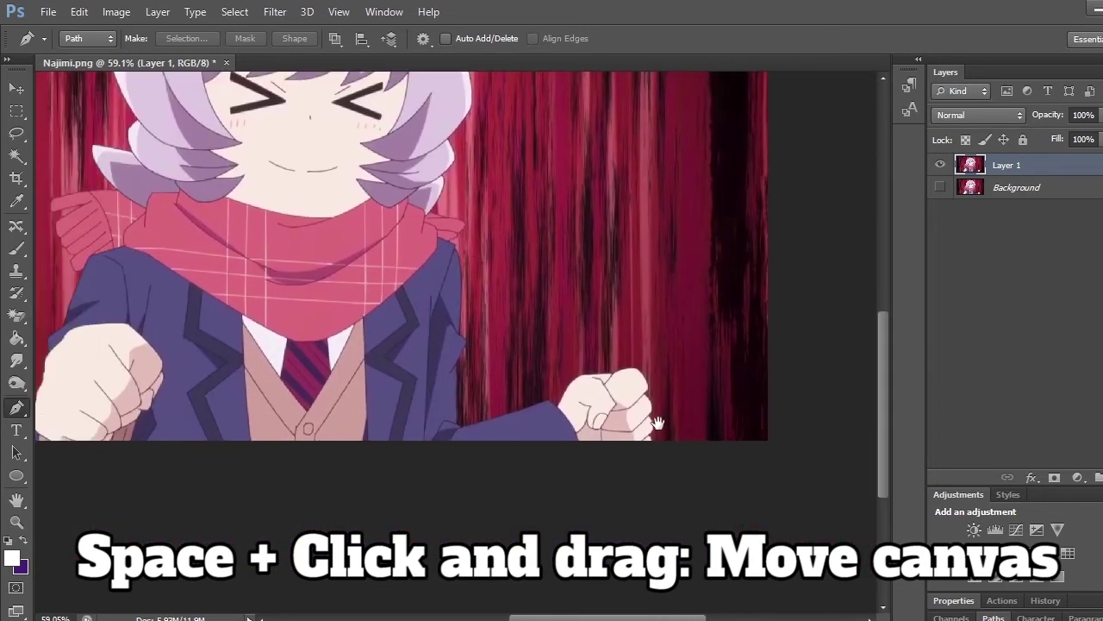
{"action": "scroll", "coordinate": [658, 423], "scroll_direction": "up", "scroll_amount": 3}
{"action": "scroll", "coordinate": [658, 421], "scroll_direction": "up", "scroll_amount": 4}
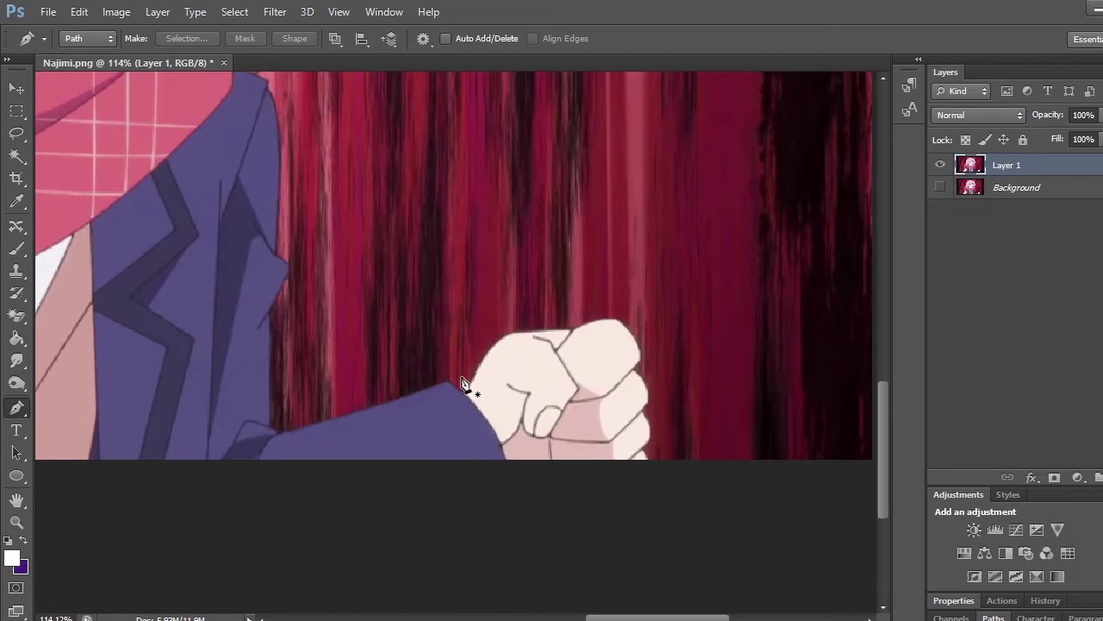
{"action": "scroll", "coordinate": [463, 383], "scroll_direction": "down", "scroll_amount": 2}
{"action": "scroll", "coordinate": [463, 384], "scroll_direction": "up", "scroll_amount": 1}
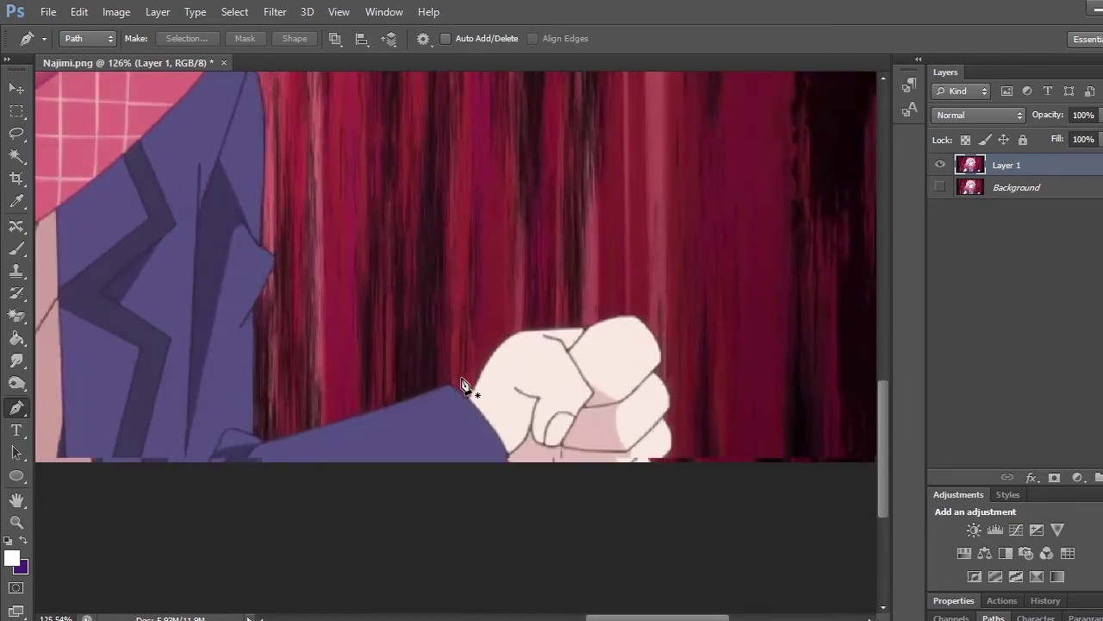
{"action": "scroll", "coordinate": [463, 383], "scroll_direction": "down", "scroll_amount": 3}
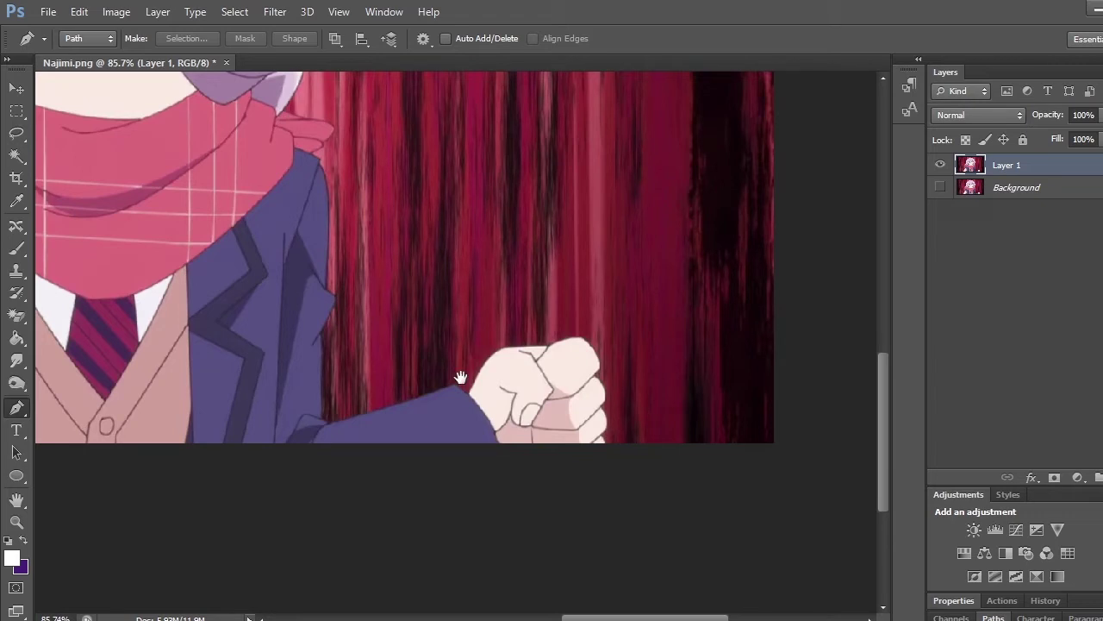
{"action": "left_click_drag", "start_coordinate": [461, 378], "coordinate": [446, 353]}
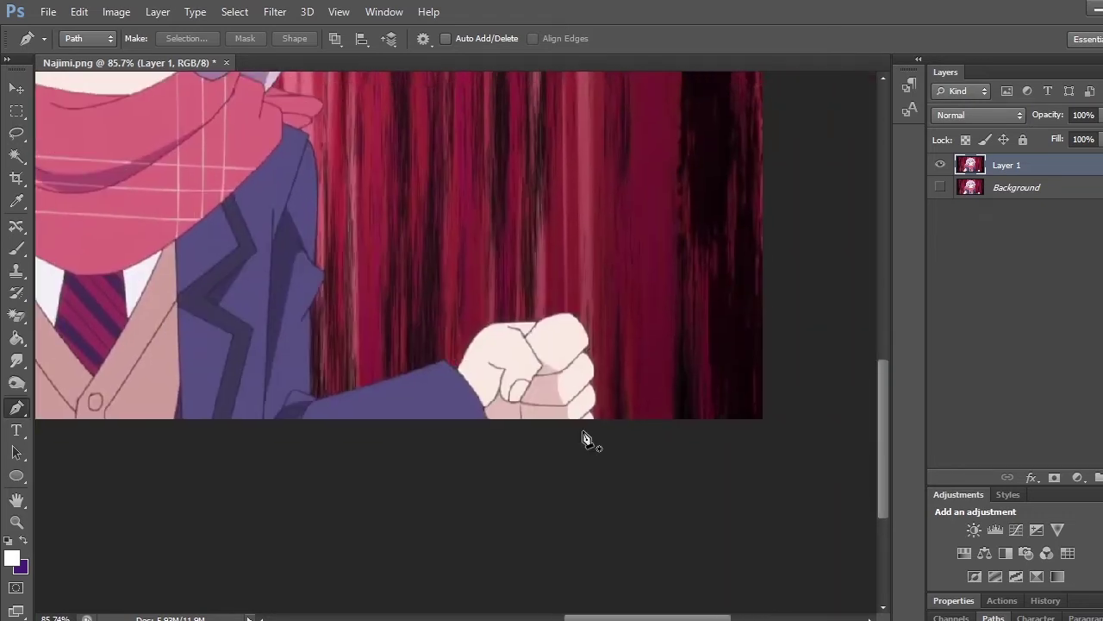
Step: Start a pen path with an anchor just below the canvas edge, under the outer side of the right-hand fist
{"action": "scroll", "coordinate": [595, 427], "scroll_direction": "up", "scroll_amount": 5}
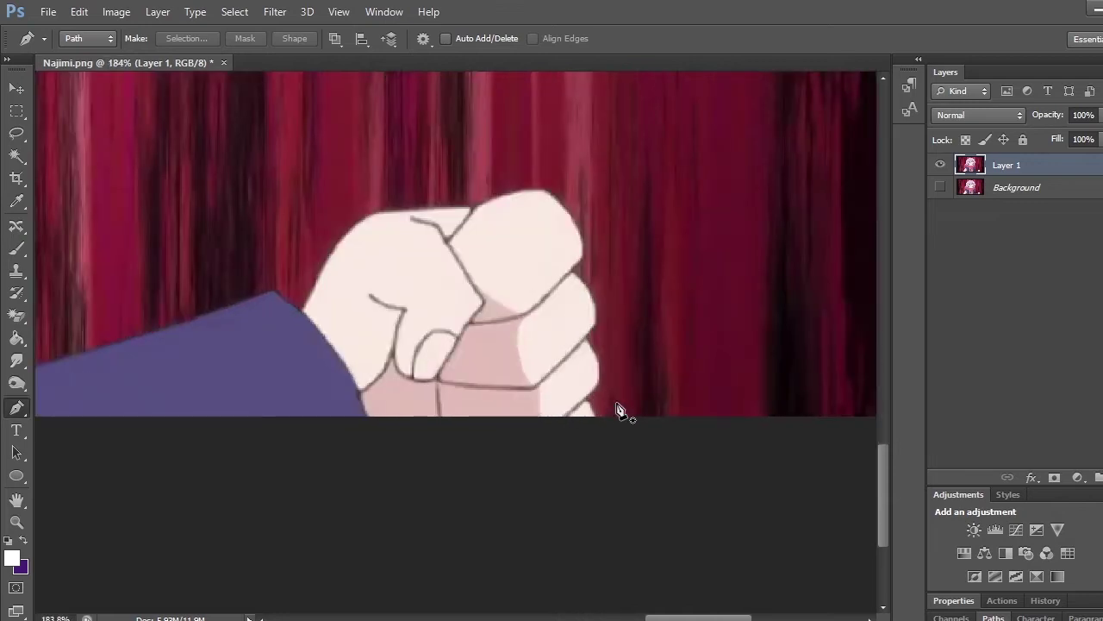
{"action": "scroll", "coordinate": [617, 410], "scroll_direction": "up", "scroll_amount": 2}
{"action": "left_click_drag", "start_coordinate": [599, 370], "coordinate": [614, 450]}
{"action": "scroll", "coordinate": [614, 449], "scroll_direction": "up", "scroll_amount": 1}
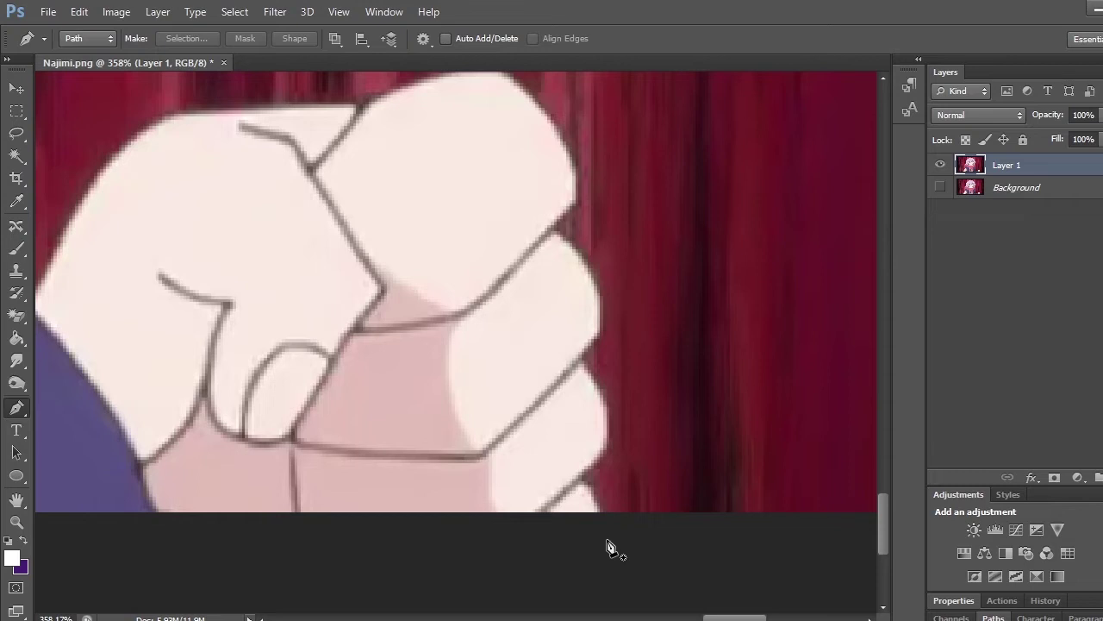
{"action": "left_click", "coordinate": [606, 539]}
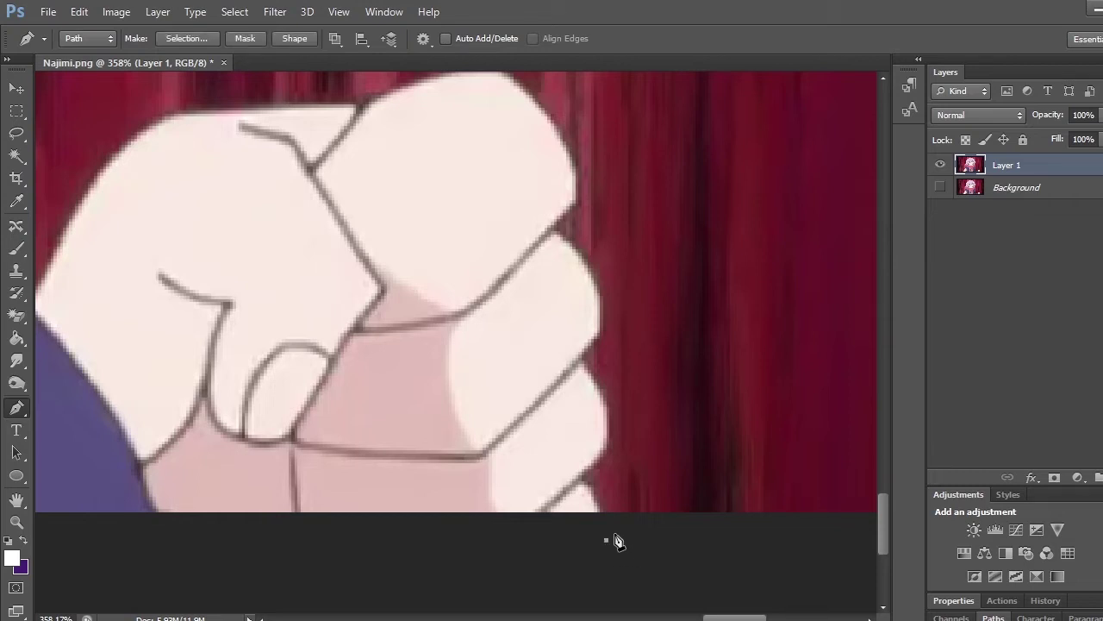
{"action": "left_click", "coordinate": [596, 493]}
{"action": "left_click_drag", "start_coordinate": [606, 506], "coordinate": [609, 513]}
{"action": "scroll", "coordinate": [615, 518], "scroll_direction": "up", "scroll_amount": 1}
{"action": "scroll", "coordinate": [617, 523], "scroll_direction": "up", "scroll_amount": 4}
{"action": "key", "text": "ctrl+z"}
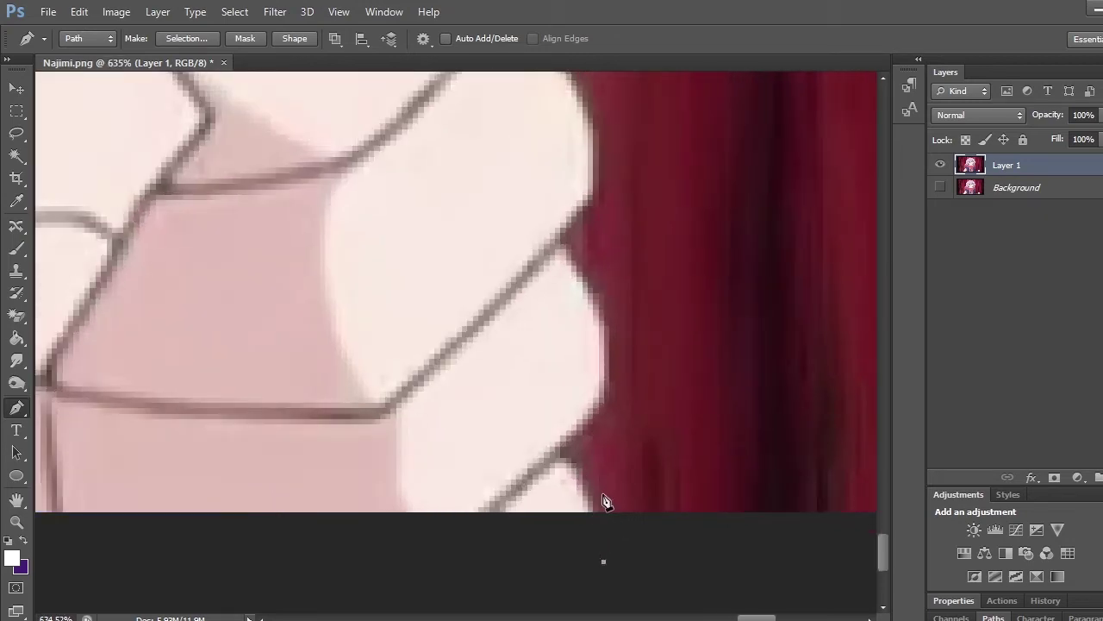
Step: Trace the outer edge of the fist's lowest fingers up to the crease below the next finger
{"action": "left_click_drag", "start_coordinate": [598, 490], "coordinate": [591, 473]}
{"action": "left_click", "coordinate": [577, 452]}
{"action": "left_click_drag", "start_coordinate": [611, 402], "coordinate": [614, 384]}
{"action": "left_click_drag", "start_coordinate": [609, 331], "coordinate": [626, 424]}
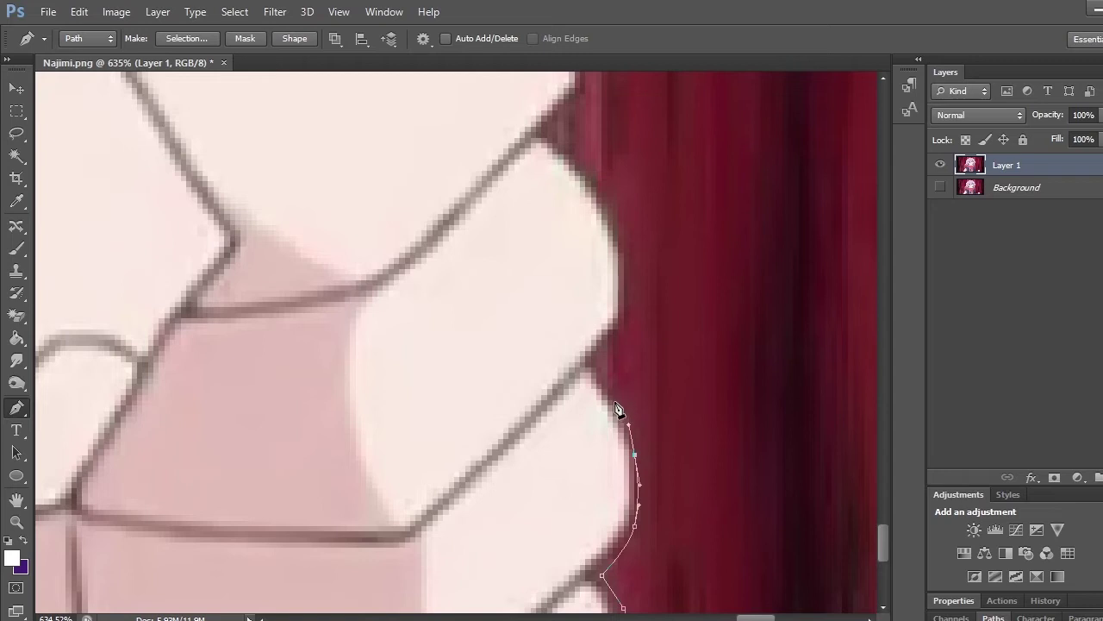
{"action": "left_click_drag", "start_coordinate": [616, 399], "coordinate": [598, 423]}
{"action": "left_click", "coordinate": [590, 356]}
{"action": "left_click", "coordinate": [599, 400]}
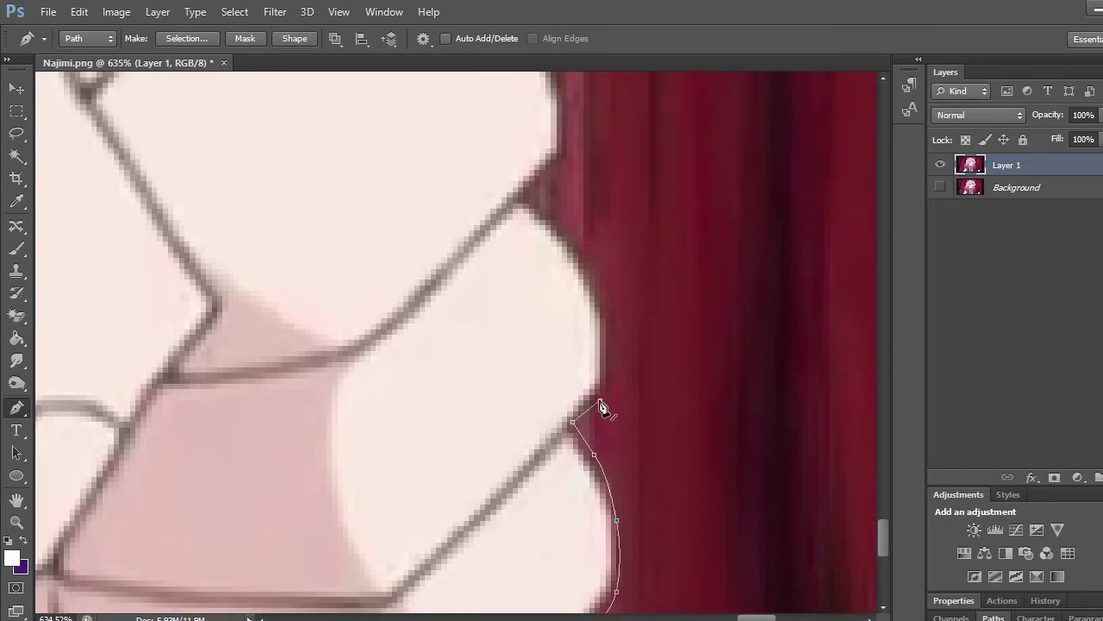
Step: Continue the path along the curved outer edge of the middle finger to the crease below the top finger
{"action": "left_click_drag", "start_coordinate": [610, 376], "coordinate": [608, 367]}
{"action": "key", "text": "ctrl+z"}
{"action": "left_click_drag", "start_coordinate": [610, 366], "coordinate": [611, 349]}
{"action": "left_click_drag", "start_coordinate": [611, 367], "coordinate": [607, 301]}
{"action": "left_click_drag", "start_coordinate": [561, 230], "coordinate": [556, 221]}
{"action": "left_click", "coordinate": [529, 198]}
{"action": "left_click_drag", "start_coordinate": [573, 391], "coordinate": [576, 446]}
{"action": "left_click_drag", "start_coordinate": [571, 340], "coordinate": [573, 575]}
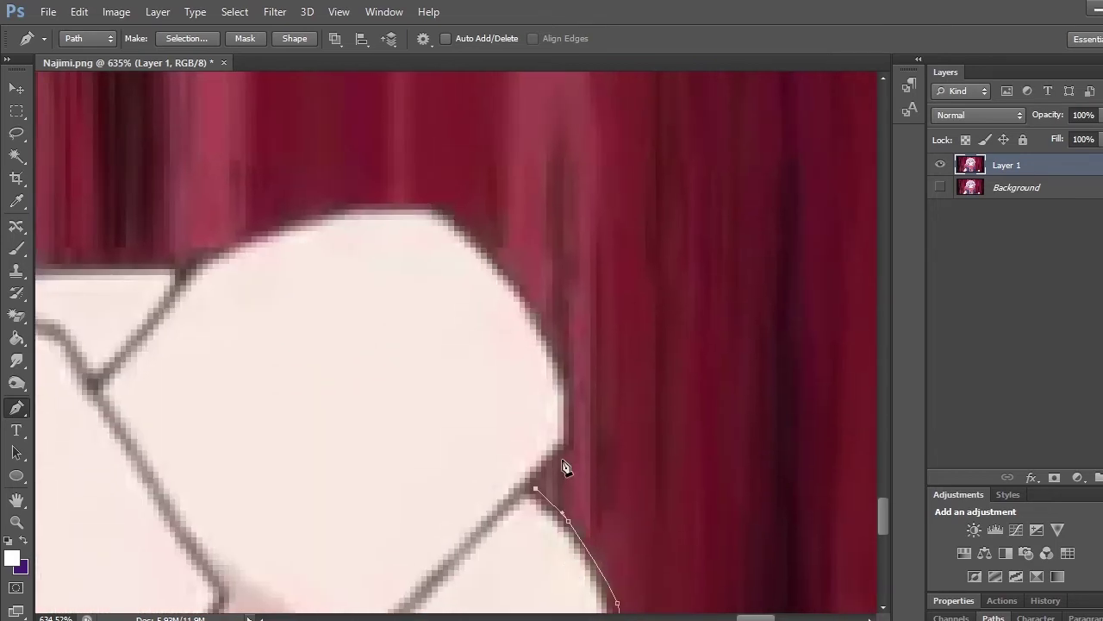
Step: Trace the fist's top finger, around its outer curve and over its upper edge to the crease beside the hand
{"action": "left_click", "coordinate": [559, 450]}
{"action": "key", "text": "ctrl+z"}
{"action": "left_click", "coordinate": [568, 455]}
{"action": "left_click", "coordinate": [574, 449]}
{"action": "left_click_drag", "start_coordinate": [569, 375], "coordinate": [560, 351]}
{"action": "left_click_drag", "start_coordinate": [521, 285], "coordinate": [569, 388]}
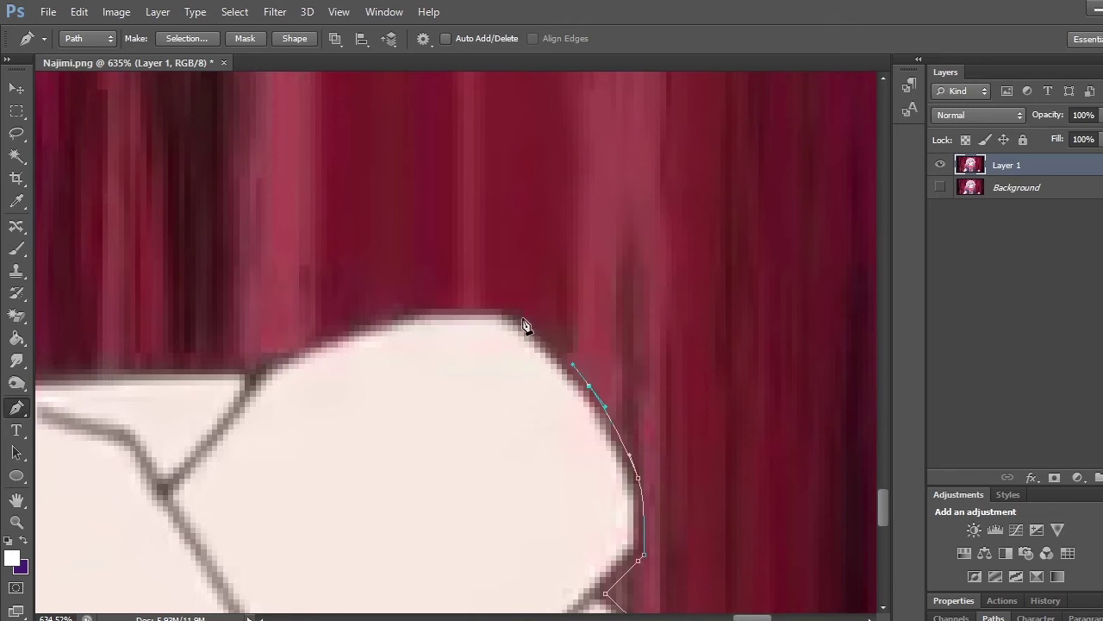
{"action": "left_click_drag", "start_coordinate": [523, 319], "coordinate": [514, 314]}
{"action": "left_click_drag", "start_coordinate": [434, 329], "coordinate": [545, 381]}
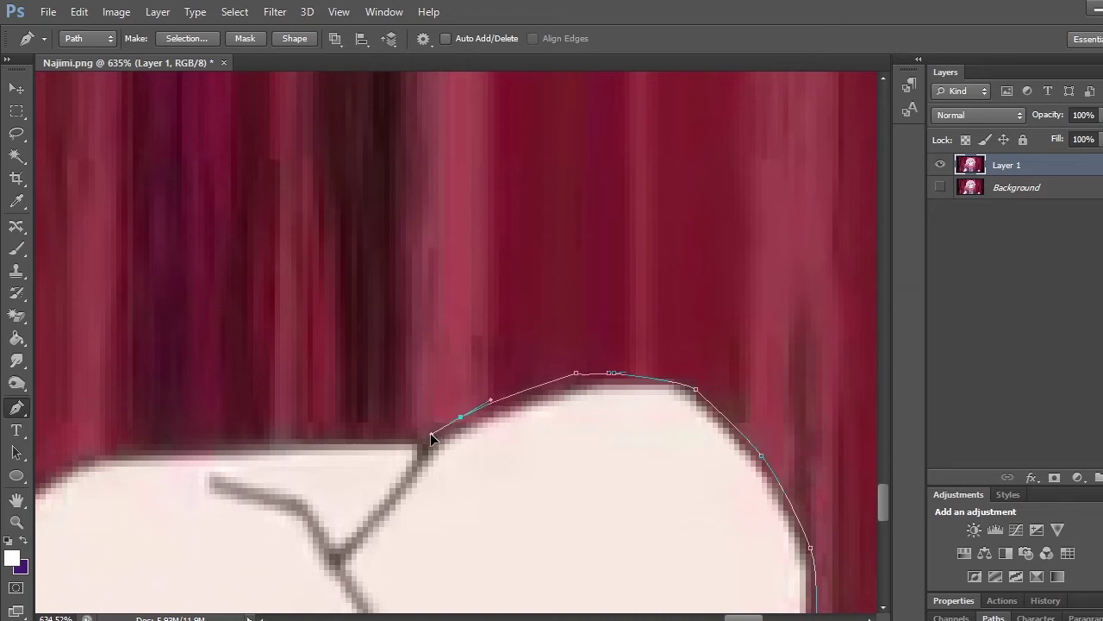
{"action": "left_click", "coordinate": [437, 432]}
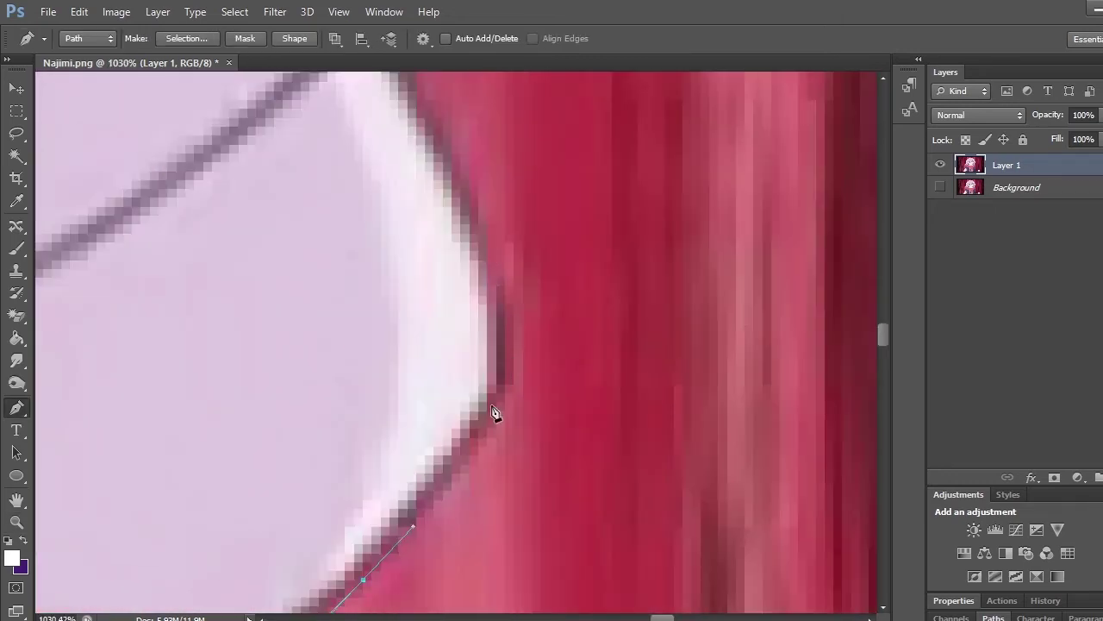
Step: Trace the outer edge of the hair on the image's right side and over the right lobe to the loose strands
{"action": "left_click_drag", "start_coordinate": [494, 412], "coordinate": [453, 474]}
{"action": "left_click_drag", "start_coordinate": [431, 445], "coordinate": [396, 406]}
{"action": "left_click_drag", "start_coordinate": [454, 473], "coordinate": [557, 522]}
{"action": "left_click_drag", "start_coordinate": [374, 336], "coordinate": [751, 430]}
{"action": "left_click_drag", "start_coordinate": [374, 419], "coordinate": [320, 430]}
{"action": "scroll", "coordinate": [319, 430], "scroll_direction": "down", "scroll_amount": 4}
{"action": "left_click", "coordinate": [443, 429]}
Step: Trace both sides of the thin loose hair strands rising from the crown
{"action": "left_click_drag", "start_coordinate": [537, 271], "coordinate": [586, 212]}
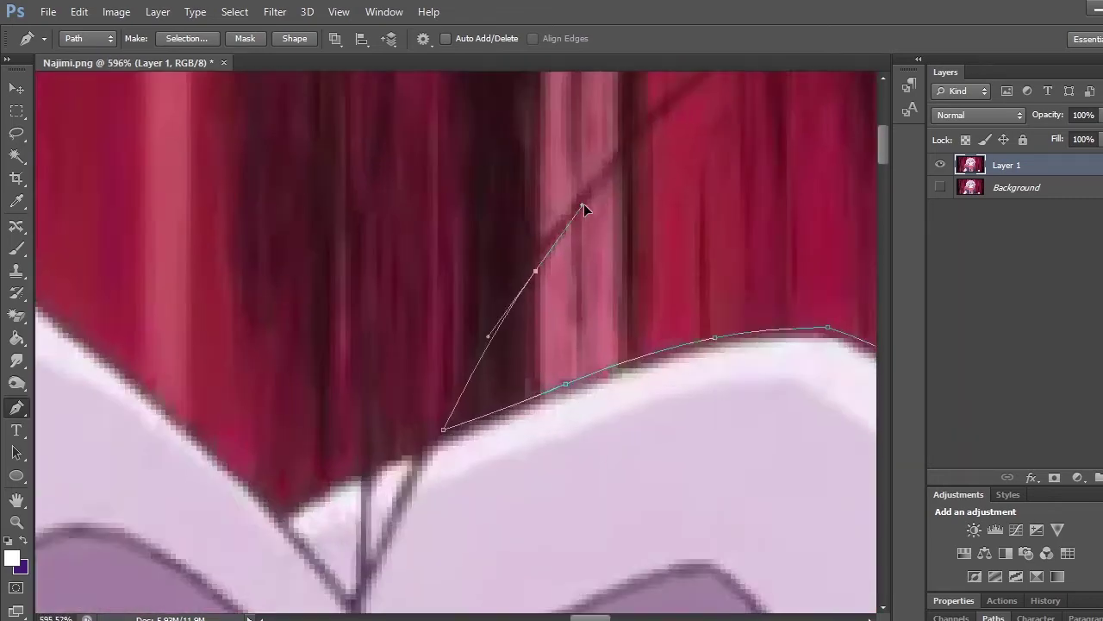
{"action": "scroll", "coordinate": [586, 212], "scroll_direction": "up", "scroll_amount": 6}
{"action": "left_click_drag", "start_coordinate": [362, 517], "coordinate": [704, 103]}
{"action": "left_click_drag", "start_coordinate": [571, 169], "coordinate": [523, 264]}
{"action": "left_click", "coordinate": [390, 399]}
{"action": "scroll", "coordinate": [390, 399], "scroll_direction": "down", "scroll_amount": 7}
{"action": "left_click_drag", "start_coordinate": [419, 311], "coordinate": [431, 212]}
{"action": "left_click", "coordinate": [433, 141]}
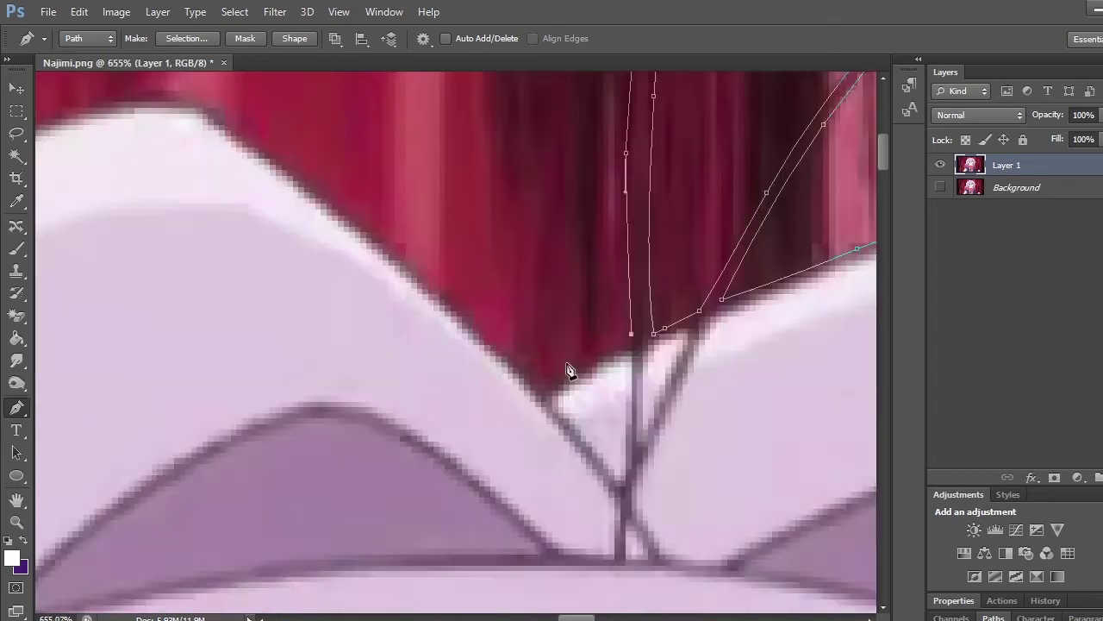
Step: Continue the path from the crown's notch over the left hair lobe and down the hair's left side
{"action": "left_click", "coordinate": [552, 392]}
{"action": "scroll", "coordinate": [552, 392], "scroll_direction": "up", "scroll_amount": 4}
{"action": "left_click_drag", "start_coordinate": [204, 177], "coordinate": [514, 327]}
{"action": "left_click_drag", "start_coordinate": [274, 407], "coordinate": [325, 309]}
{"action": "left_click_drag", "start_coordinate": [414, 535], "coordinate": [380, 103]}
{"action": "left_click_drag", "start_coordinate": [506, 143], "coordinate": [525, 177]}
{"action": "left_click_drag", "start_coordinate": [436, 431], "coordinate": [436, 198]}
{"action": "left_click_drag", "start_coordinate": [408, 288], "coordinate": [426, 344]}
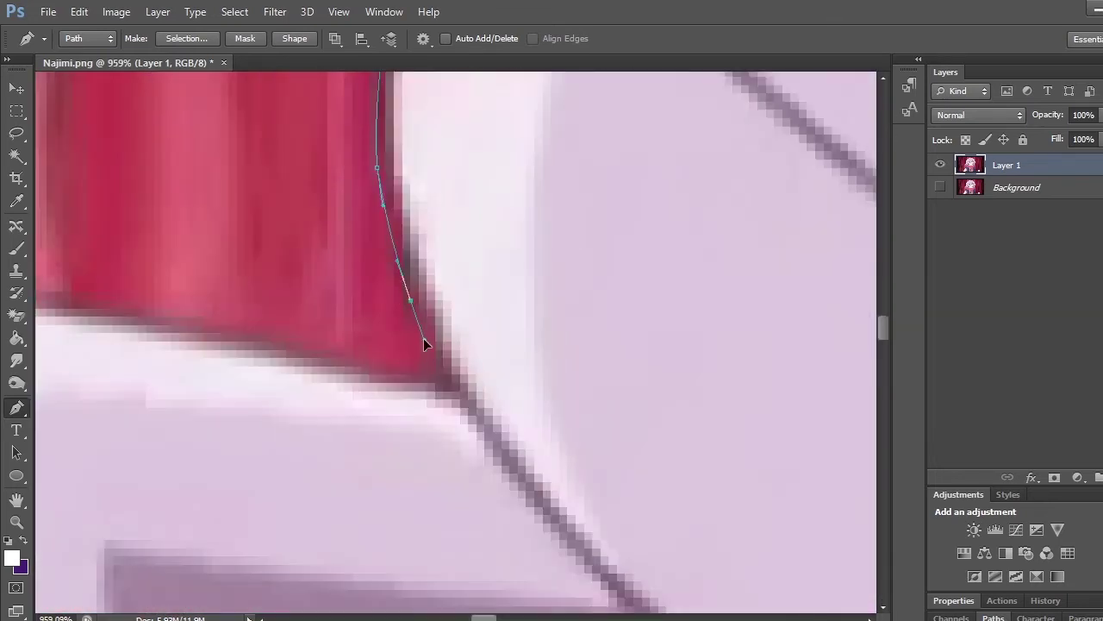
Step: Trace the lower hair lock on the image's left side and the top edge of the scarf tail
{"action": "left_click_drag", "start_coordinate": [259, 327], "coordinate": [776, 301]}
{"action": "left_click_drag", "start_coordinate": [678, 318], "coordinate": [635, 308]}
{"action": "left_click_drag", "start_coordinate": [405, 517], "coordinate": [207, 147]}
{"action": "left_click_drag", "start_coordinate": [356, 394], "coordinate": [365, 411]}
{"action": "scroll", "coordinate": [366, 411], "scroll_direction": "down", "scroll_amount": 4}
{"action": "left_click_drag", "start_coordinate": [518, 573], "coordinate": [547, 256]}
{"action": "left_click_drag", "start_coordinate": [216, 276], "coordinate": [733, 310]}
{"action": "left_click_drag", "start_coordinate": [141, 399], "coordinate": [98, 431]}
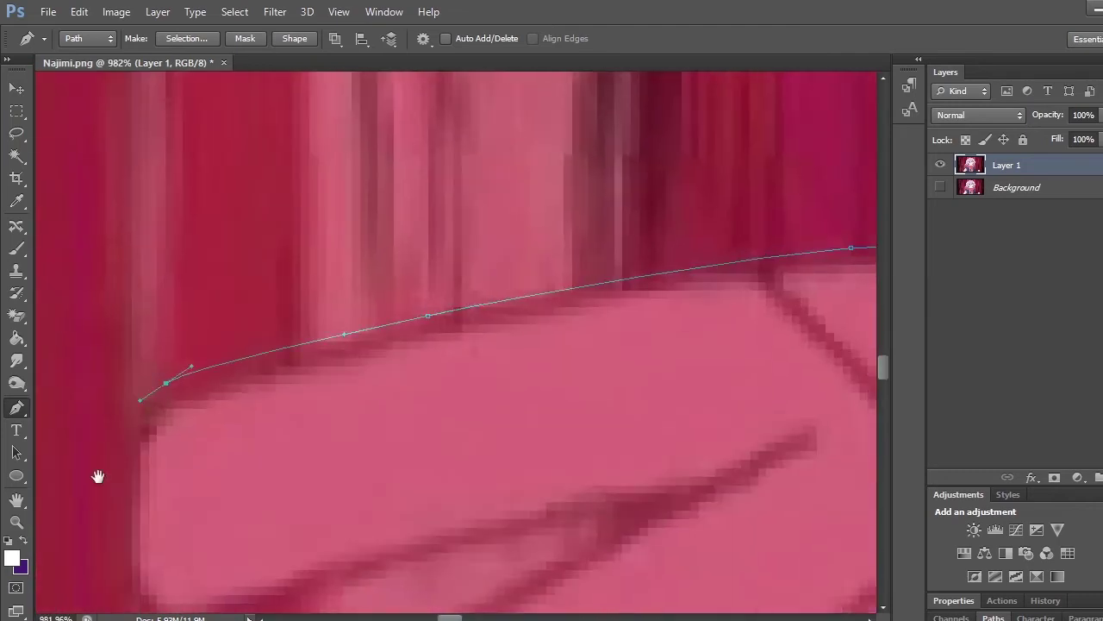
Step: Trace the outer edge of the scarf tail down around its folds to the crease above the lowest fold
{"action": "left_click_drag", "start_coordinate": [98, 475], "coordinate": [260, 217]}
{"action": "left_click_drag", "start_coordinate": [362, 409], "coordinate": [394, 399]}
{"action": "left_click_drag", "start_coordinate": [483, 518], "coordinate": [483, 156]}
{"action": "left_click_drag", "start_coordinate": [370, 145], "coordinate": [357, 157]}
{"action": "left_click", "coordinate": [441, 457]}
{"action": "left_click_drag", "start_coordinate": [470, 530], "coordinate": [295, 263]}
{"action": "left_click_drag", "start_coordinate": [293, 276], "coordinate": [308, 305]}
{"action": "left_click_drag", "start_coordinate": [482, 535], "coordinate": [349, 199]}
{"action": "left_click_drag", "start_coordinate": [397, 150], "coordinate": [425, 150]}
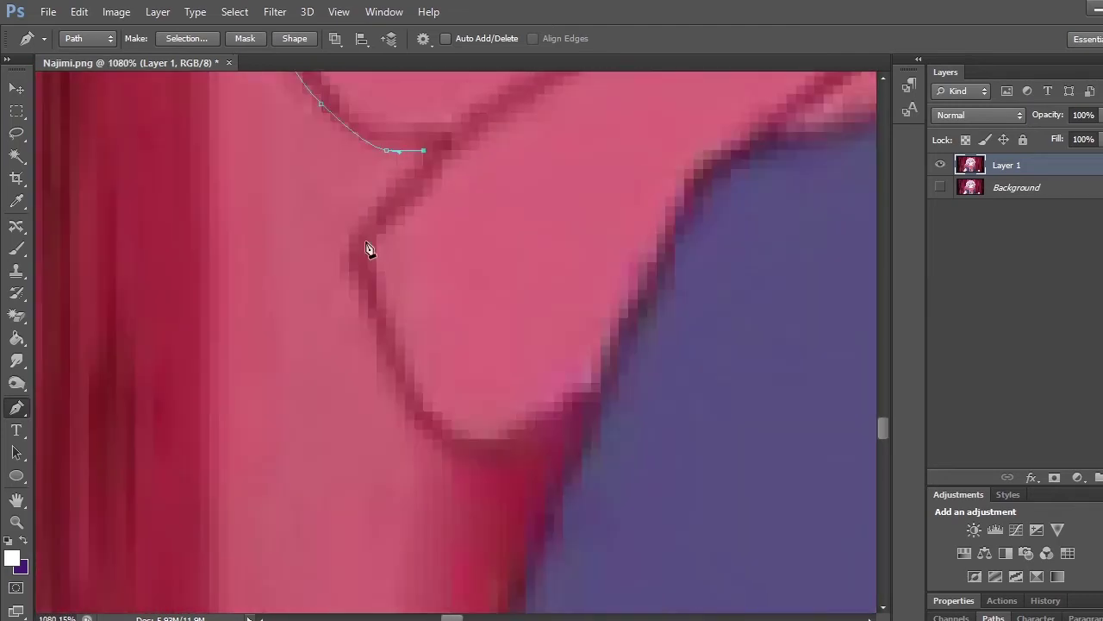
Step: Trace the scarf tail's lowest fold and the outer edge of the blue sleeve down to the canvas's bottom edge
{"action": "left_click_drag", "start_coordinate": [402, 394], "coordinate": [416, 419]}
{"action": "left_click_drag", "start_coordinate": [483, 483], "coordinate": [371, 266]}
{"action": "left_click_drag", "start_coordinate": [225, 603], "coordinate": [411, 286]}
{"action": "left_click", "coordinate": [393, 279]}
{"action": "left_click", "coordinate": [328, 428]}
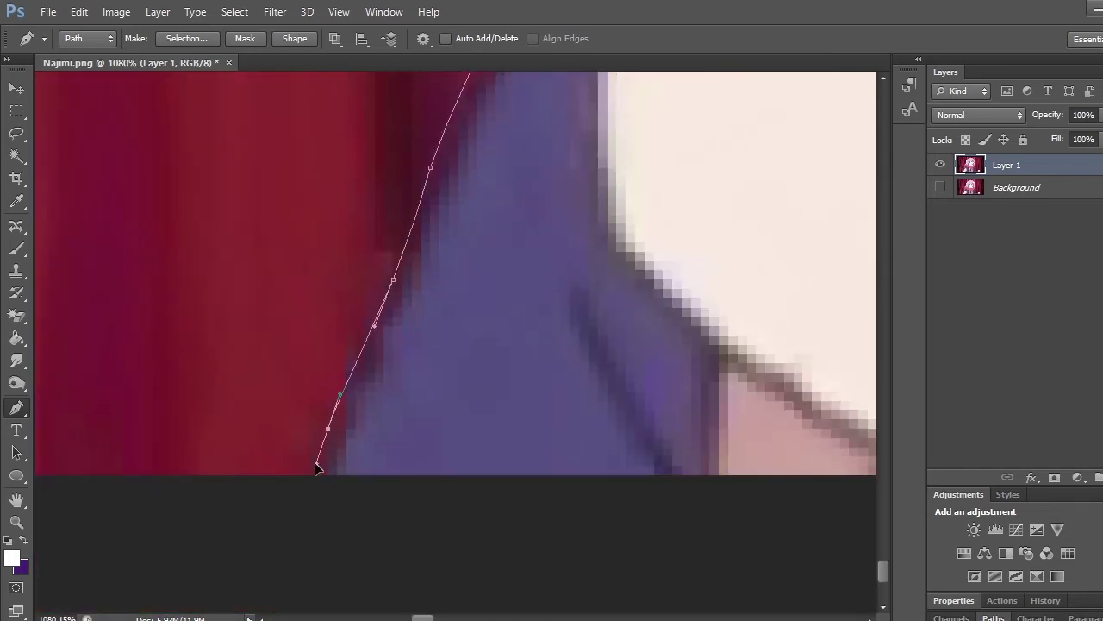
Step: Extend the path below the canvas's bottom edge, from the left sleeve across to beneath the fist on the right
{"action": "left_click", "coordinate": [308, 506]}
{"action": "left_click", "coordinate": [568, 530]}
{"action": "scroll", "coordinate": [567, 530], "scroll_direction": "down", "scroll_amount": 10}
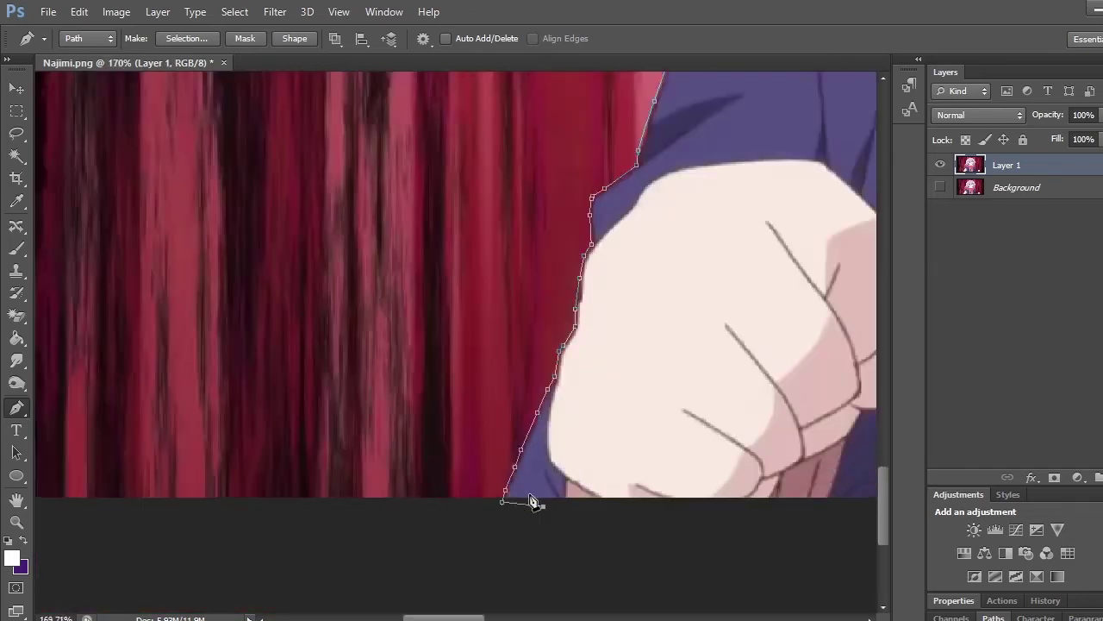
{"action": "scroll", "coordinate": [526, 507], "scroll_direction": "down", "scroll_amount": 5}
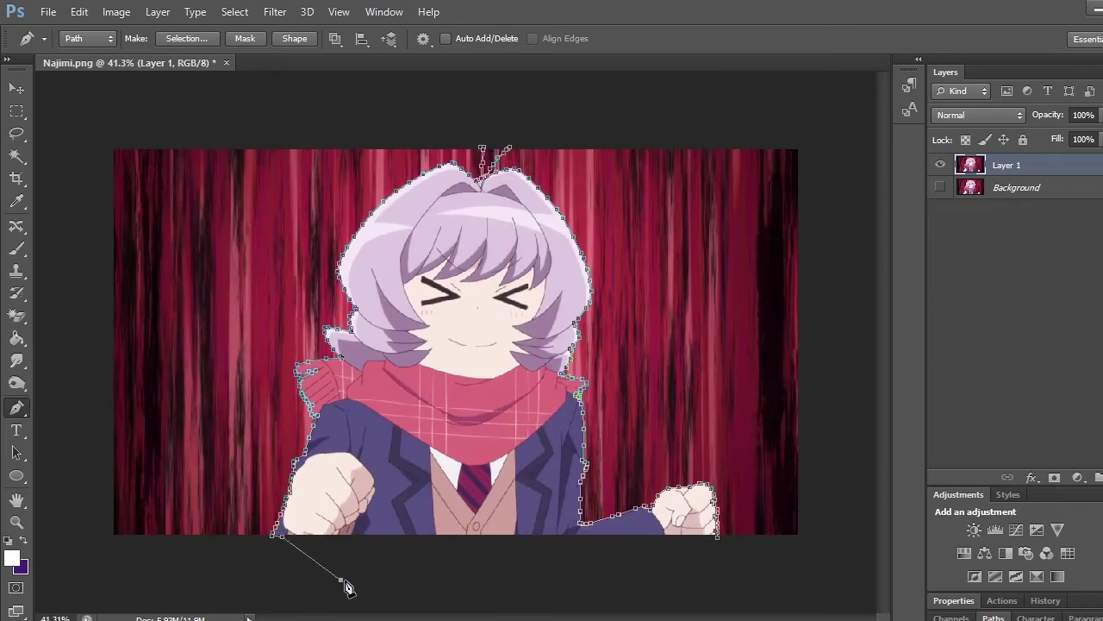
{"action": "left_click", "coordinate": [578, 573]}
{"action": "left_click", "coordinate": [691, 565]}
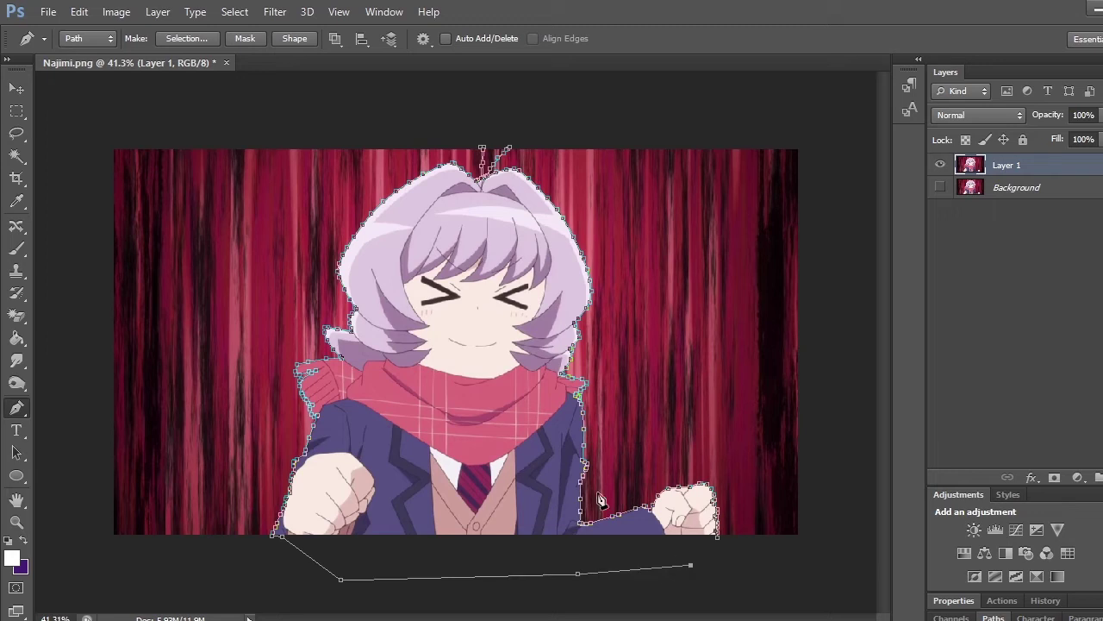
Step: Convert the path into a new anti-aliased selection with a feather radius of 0 pixels
{"action": "right_click", "coordinate": [528, 258]}
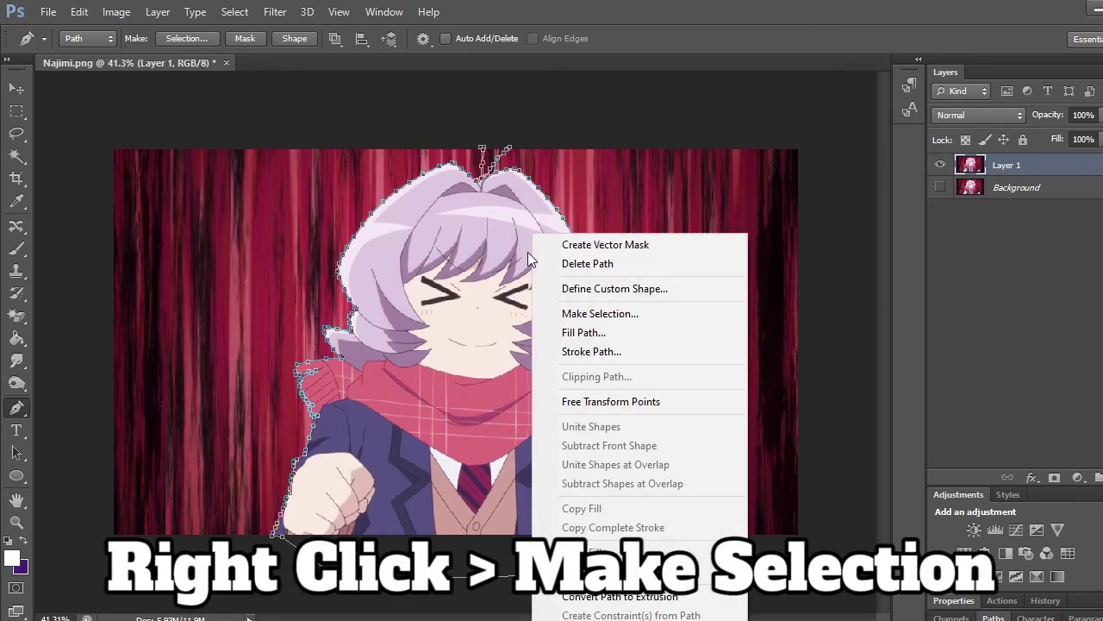
{"action": "left_click", "coordinate": [552, 312]}
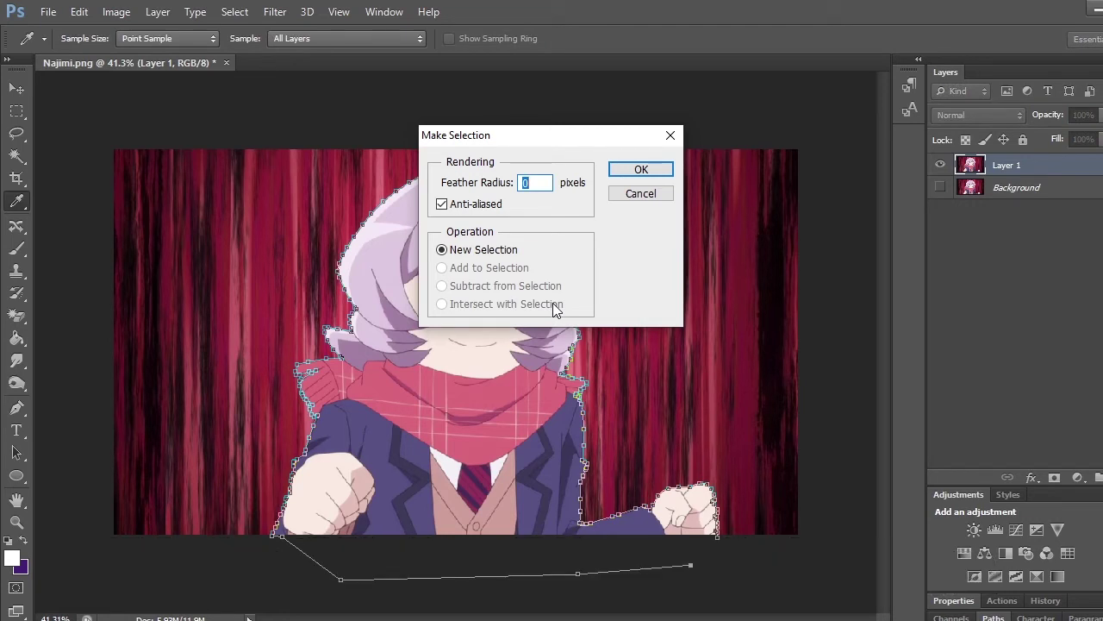
{"action": "left_click", "coordinate": [653, 170]}
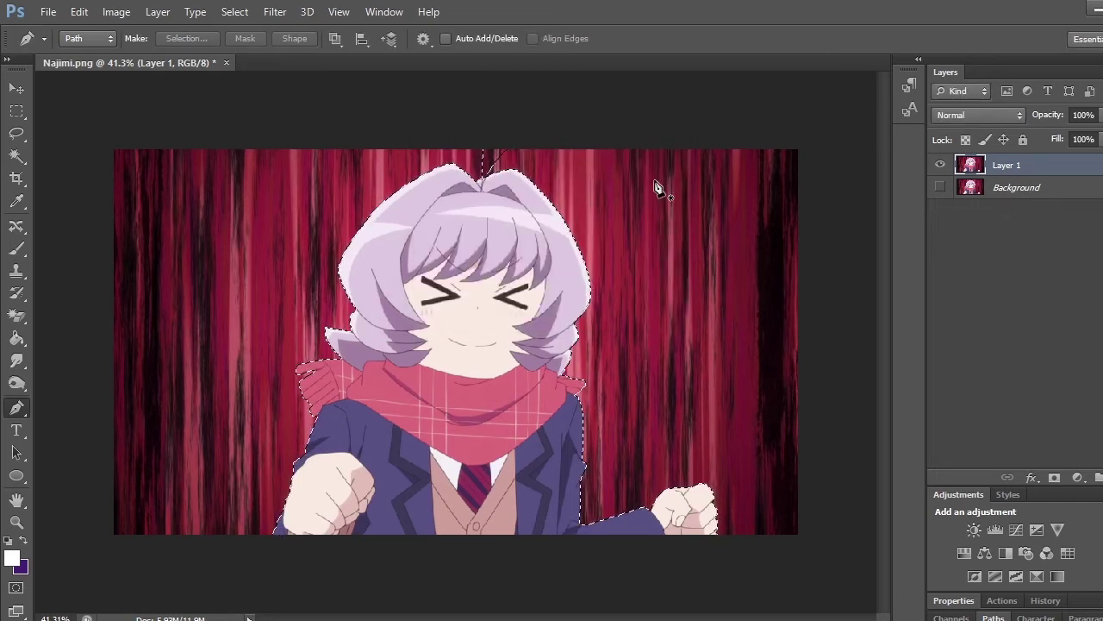
Step: Add a layer mask to Layer 1 from the selection to hide the red curtain background
{"action": "scroll", "coordinate": [296, 463], "scroll_direction": "up", "scroll_amount": 2}
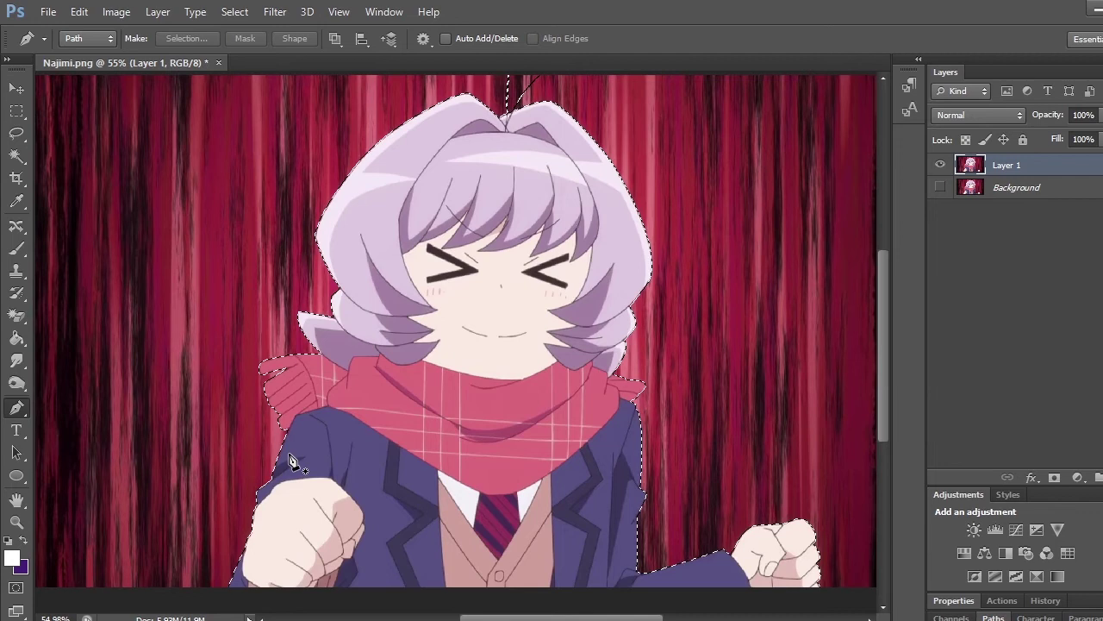
{"action": "scroll", "coordinate": [293, 463], "scroll_direction": "down", "scroll_amount": 1}
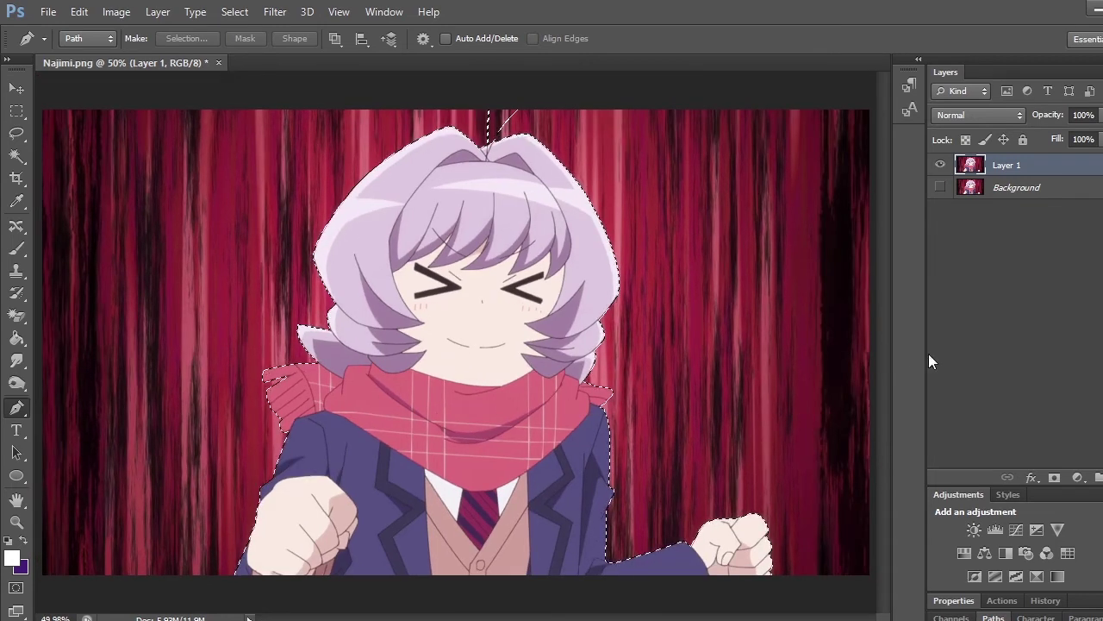
{"action": "left_click", "coordinate": [1060, 480]}
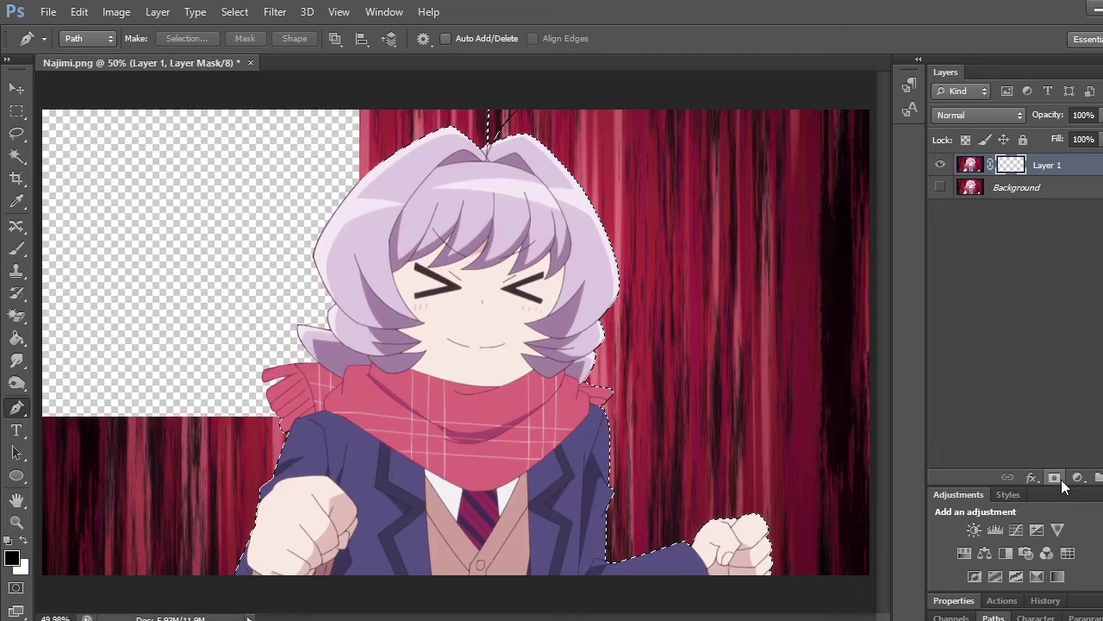
{"action": "scroll", "coordinate": [707, 443], "scroll_direction": "down", "scroll_amount": 3}
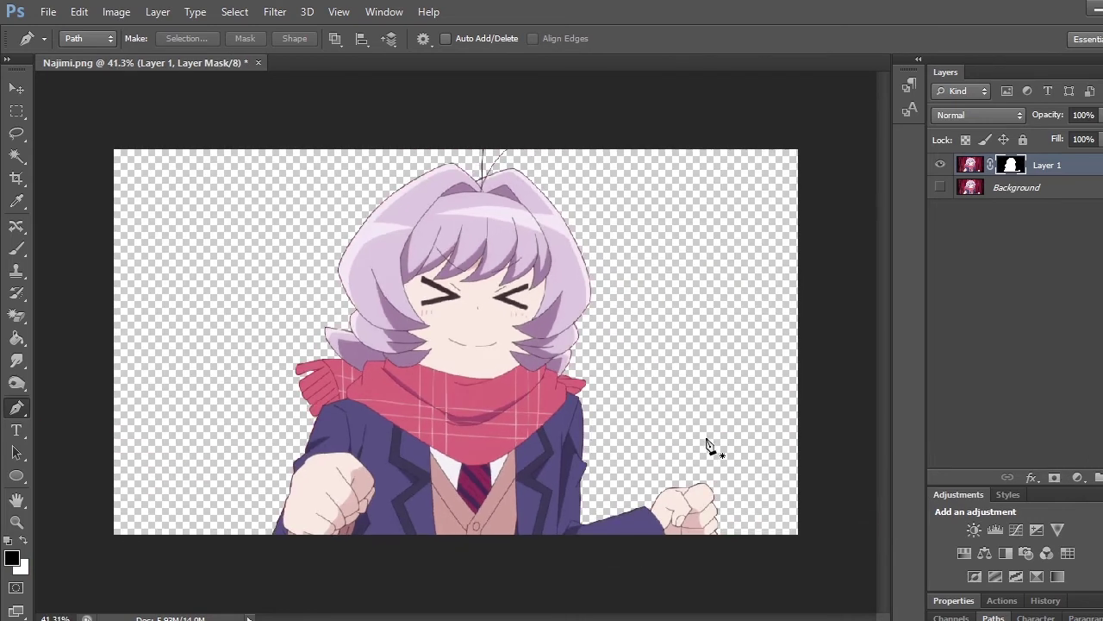
{"action": "scroll", "coordinate": [707, 443], "scroll_direction": "up", "scroll_amount": 1}
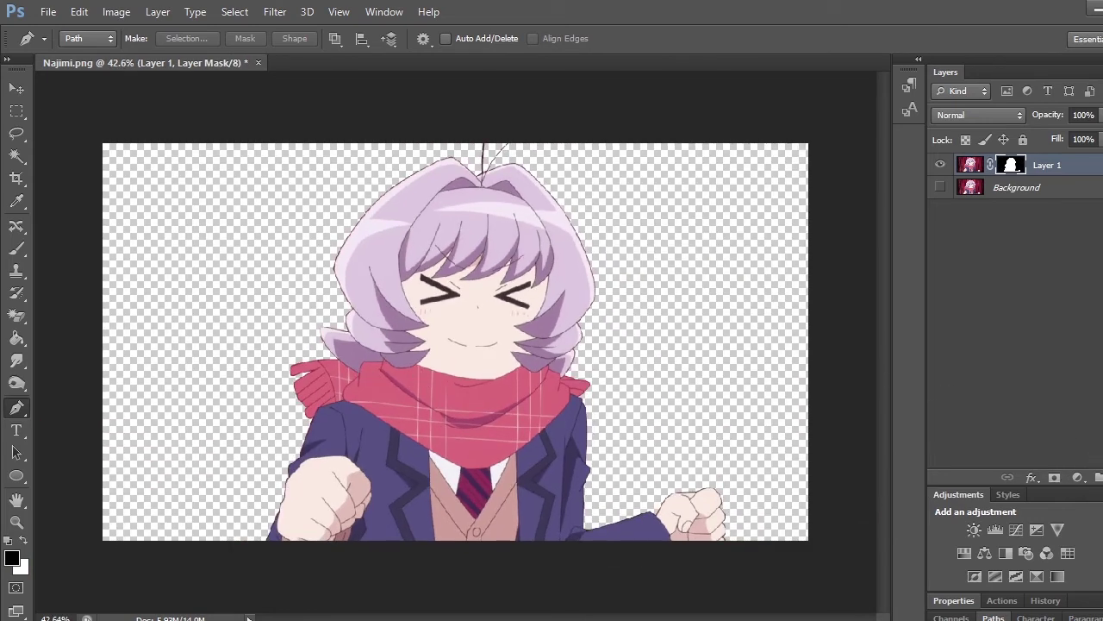
Step: Add a blank layer above Layer 1 and merge it down, applying the layer mask
{"action": "key", "text": "ctrl+shift+alt+n"}
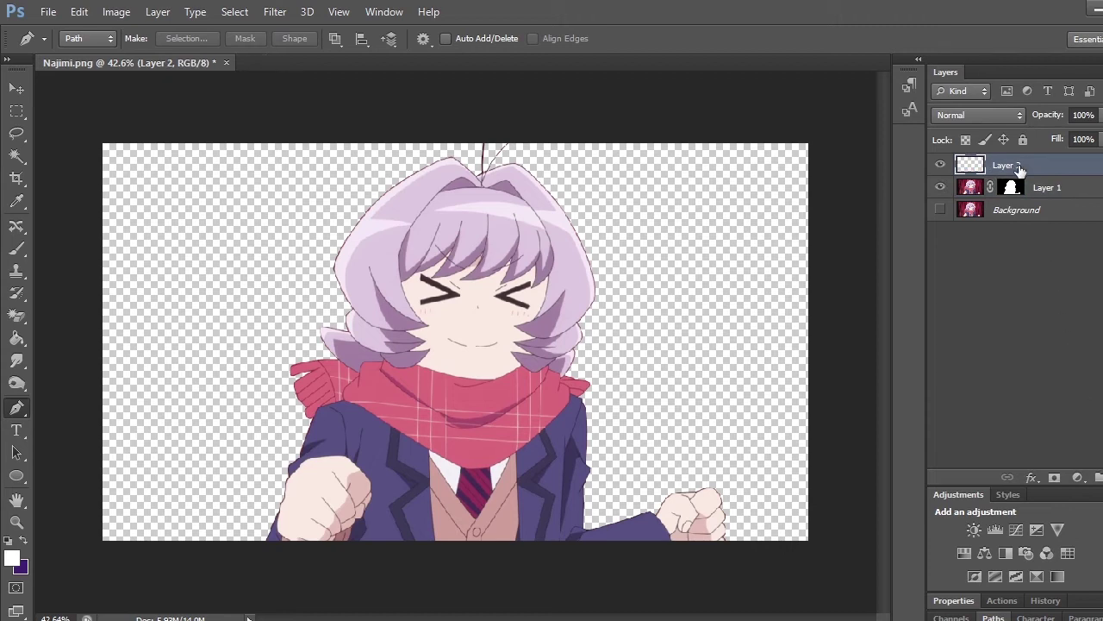
{"action": "double_click", "coordinate": [1069, 209]}
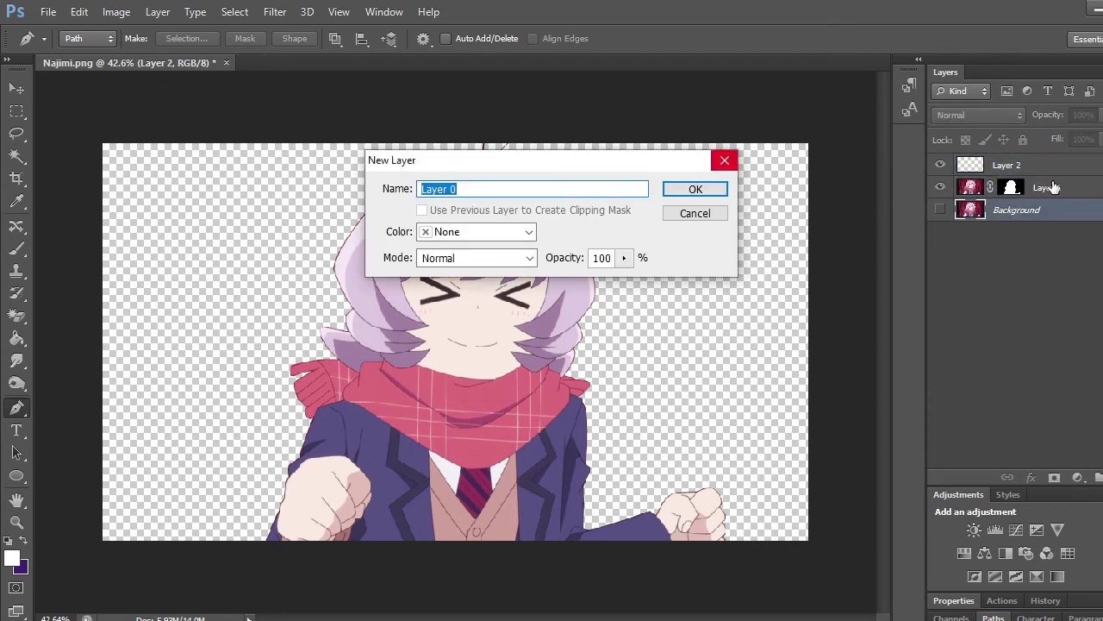
{"action": "key", "text": "Escape"}
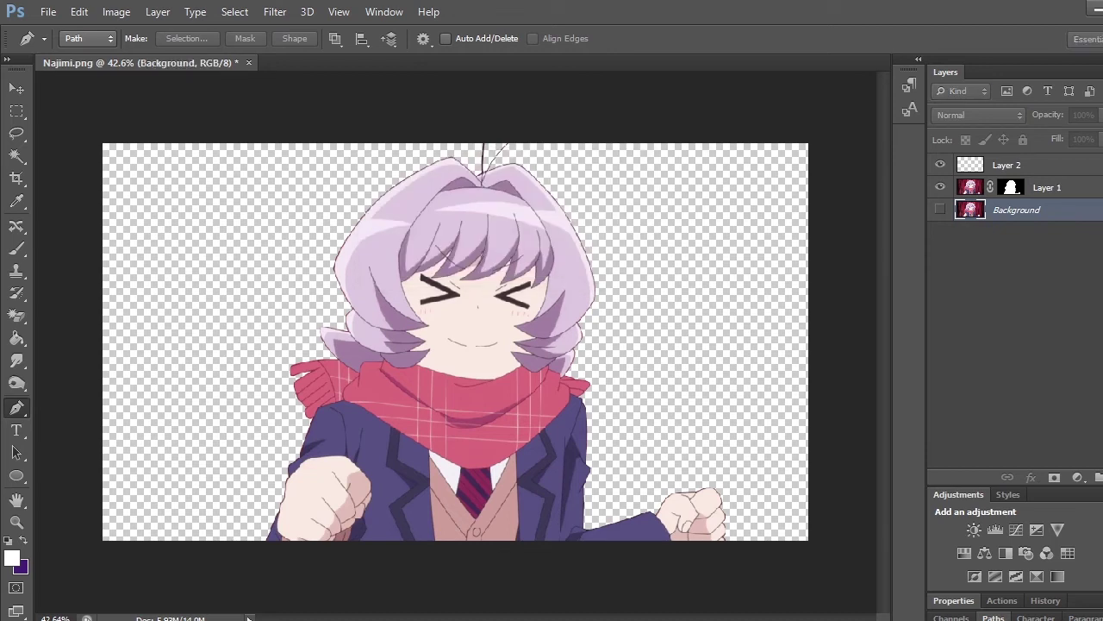
{"action": "left_click", "coordinate": [728, 155]}
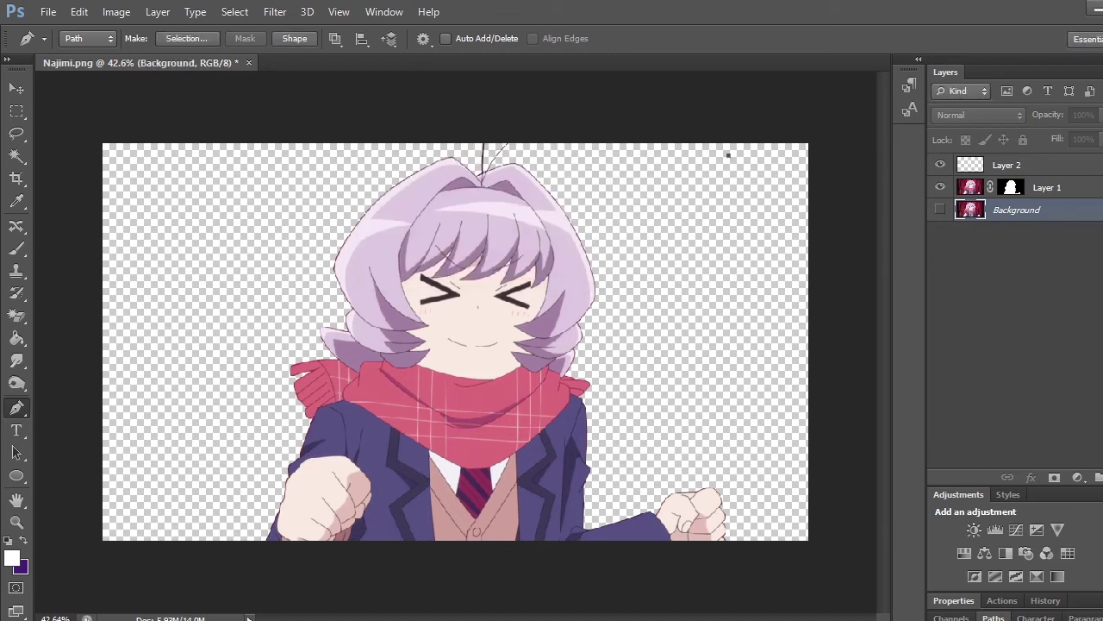
{"action": "left_click", "coordinate": [1057, 172]}
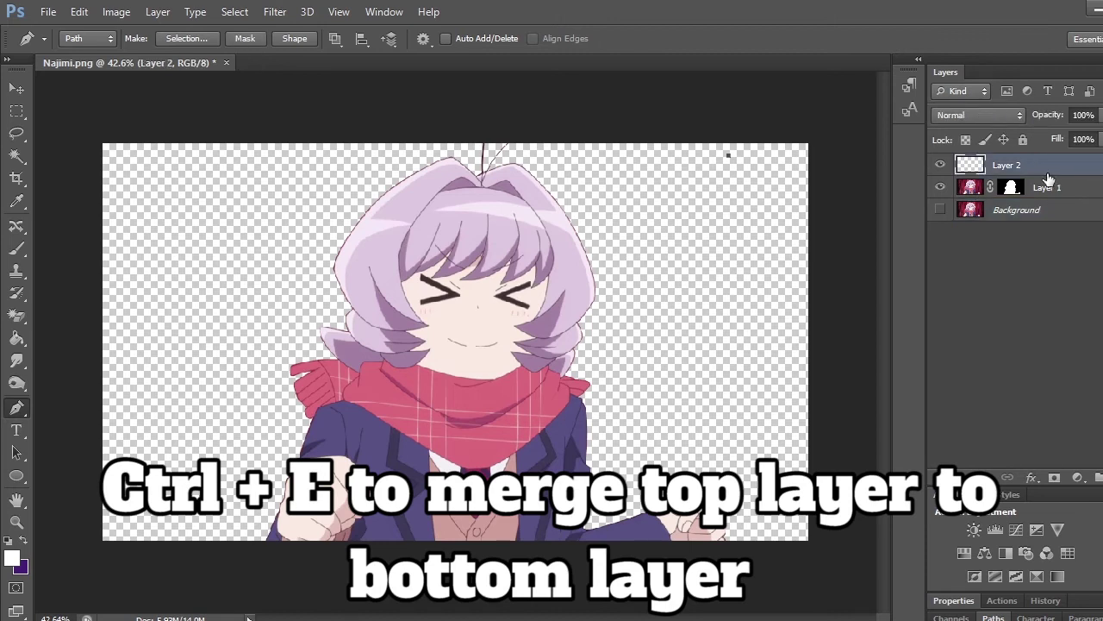
{"action": "key", "text": "ctrl+e"}
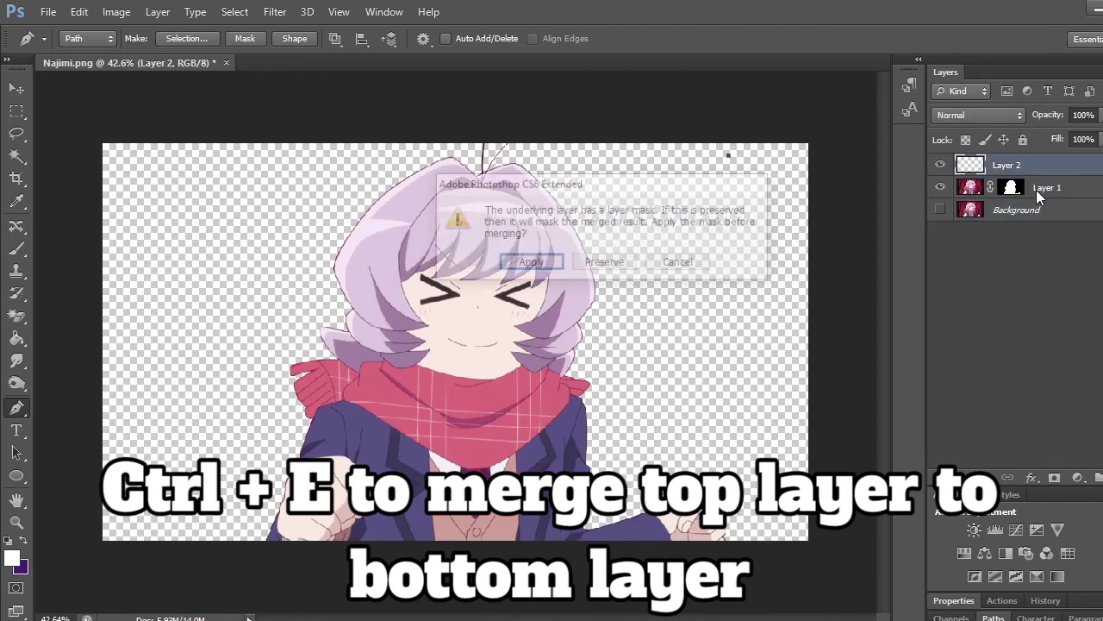
{"action": "key", "text": "Return"}
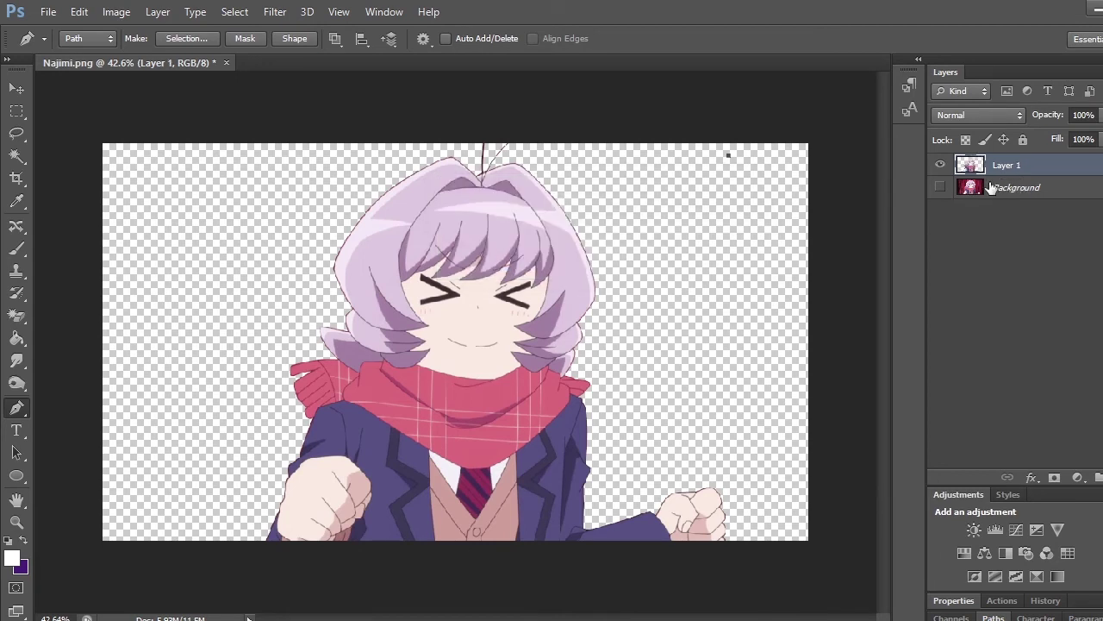
Step: Load the outline of Layer 1 as a selection and crop the image to it
{"action": "left_click_drag", "start_coordinate": [991, 187], "coordinate": [973, 189]}
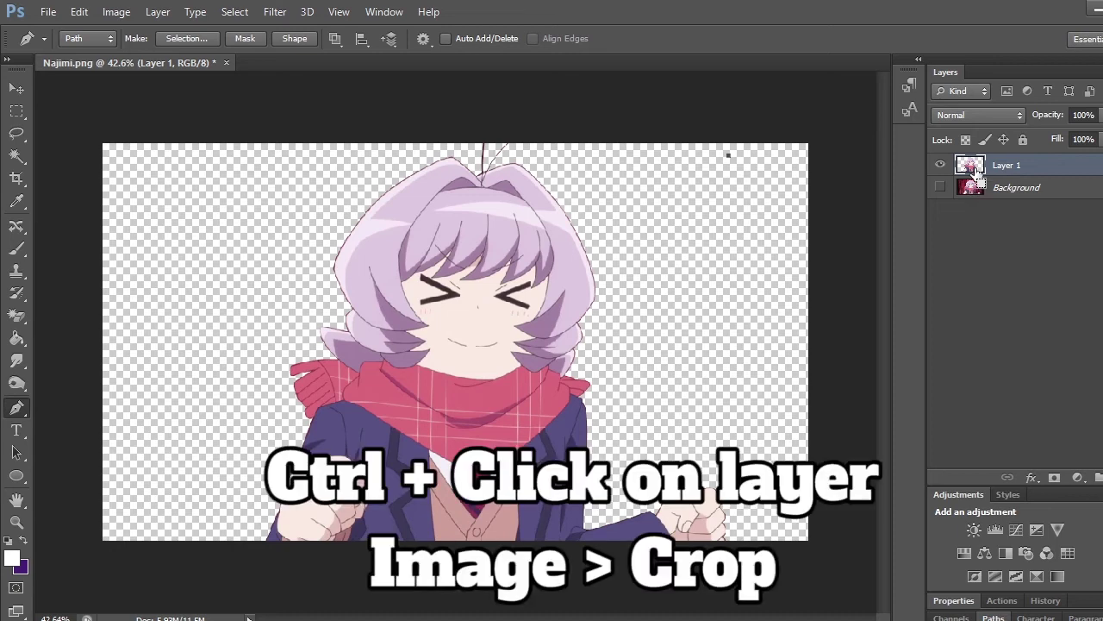
{"action": "left_click", "coordinate": [973, 169], "text": "ctrl"}
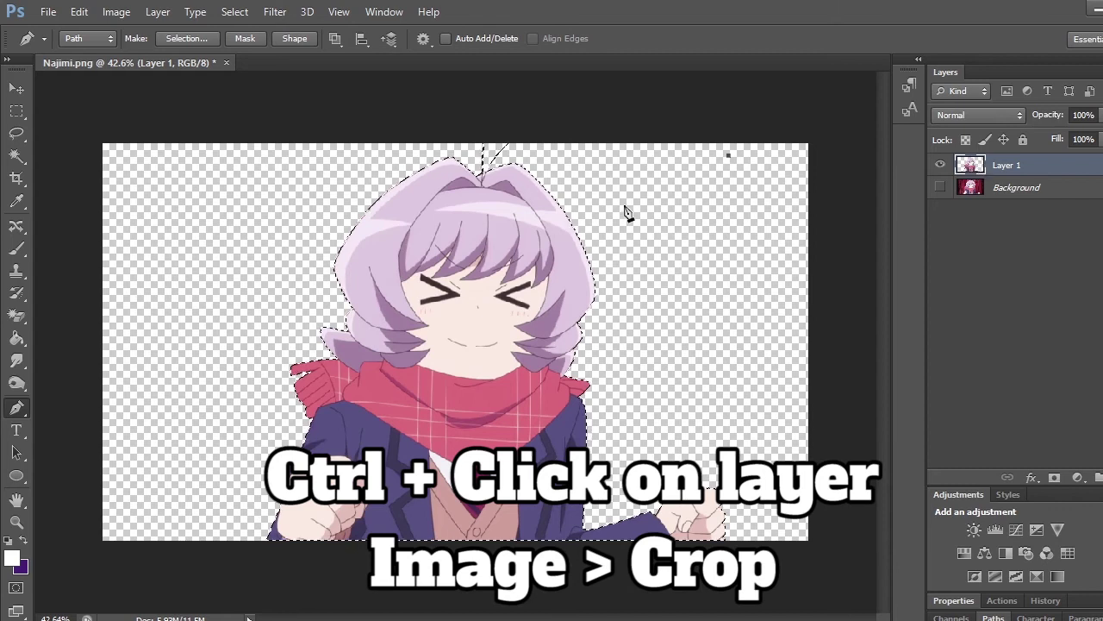
{"action": "left_click", "coordinate": [117, 14]}
{"action": "left_click", "coordinate": [186, 185]}
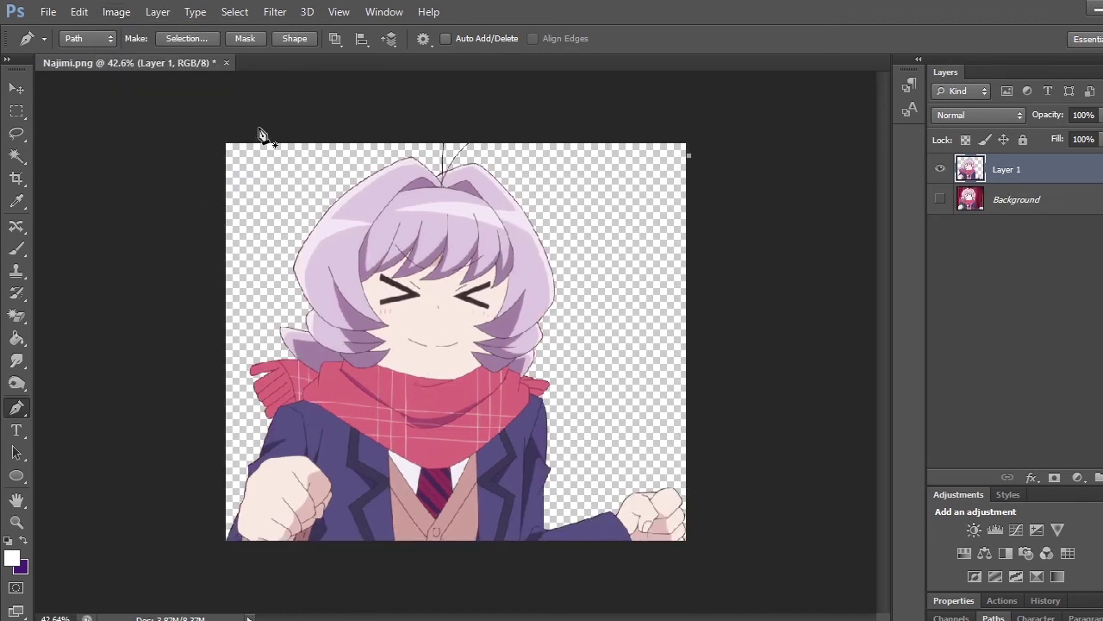
Step: Save a copy of the cutout in PNG format as "Najimi Clear" in New folder
{"action": "left_click", "coordinate": [44, 18]}
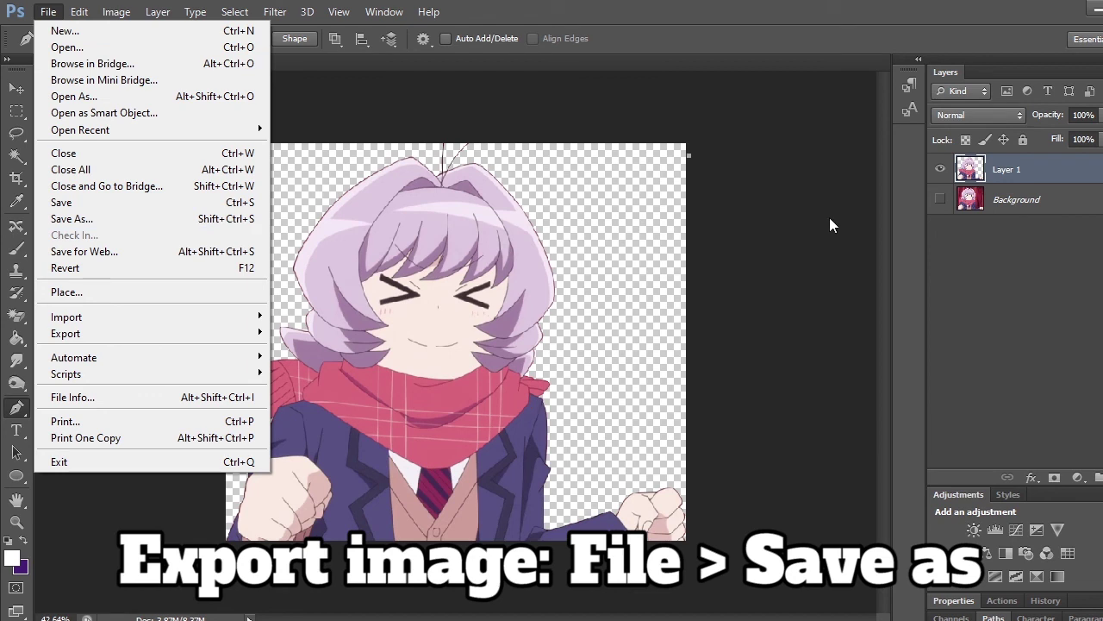
{"action": "left_click", "coordinate": [259, 218]}
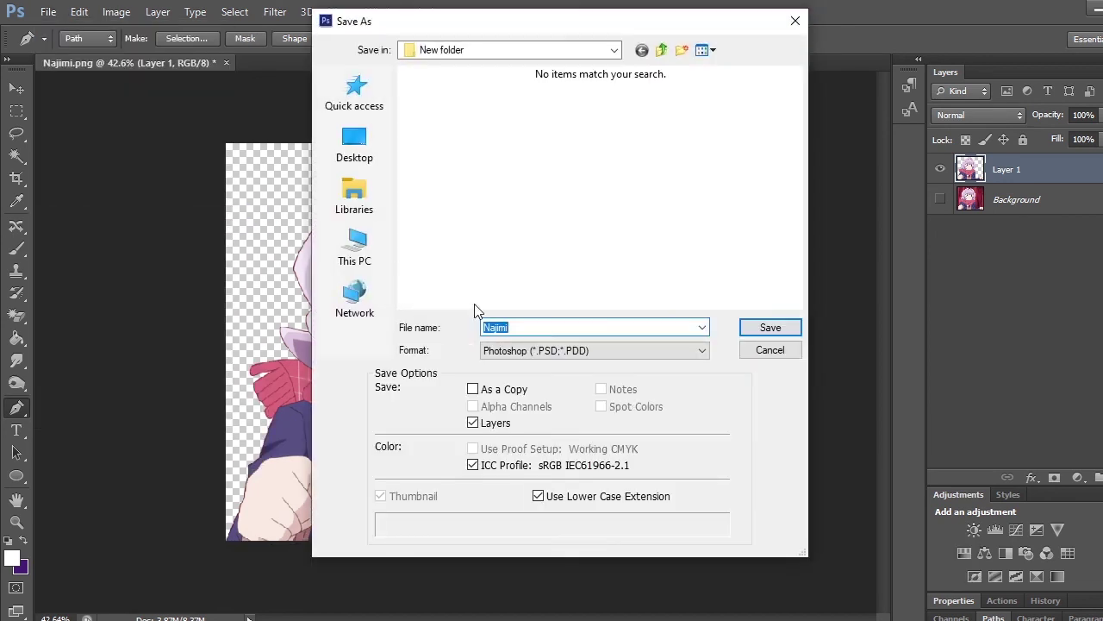
{"action": "left_click", "coordinate": [532, 352]}
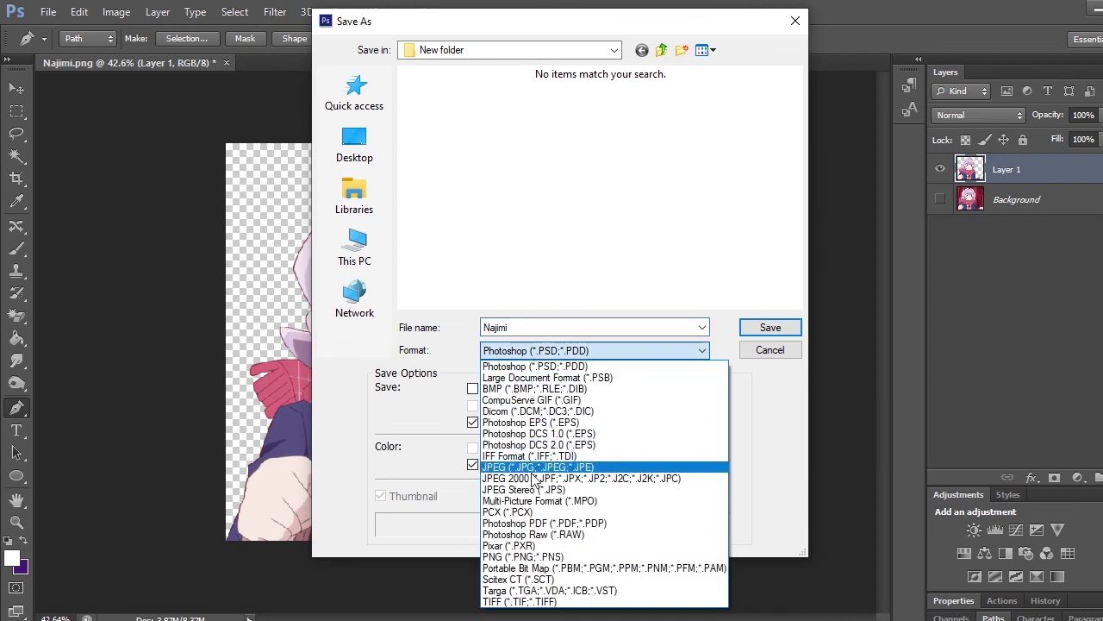
{"action": "left_click", "coordinate": [538, 557]}
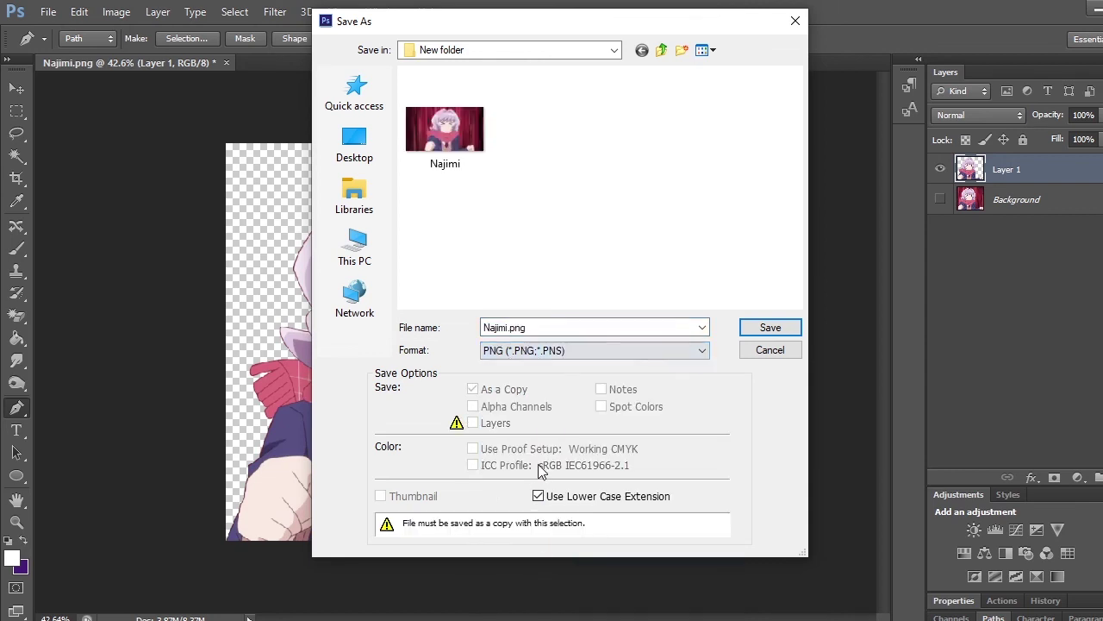
{"action": "double_click", "coordinate": [549, 327]}
{"action": "type", "text": "Najimi Clear"}
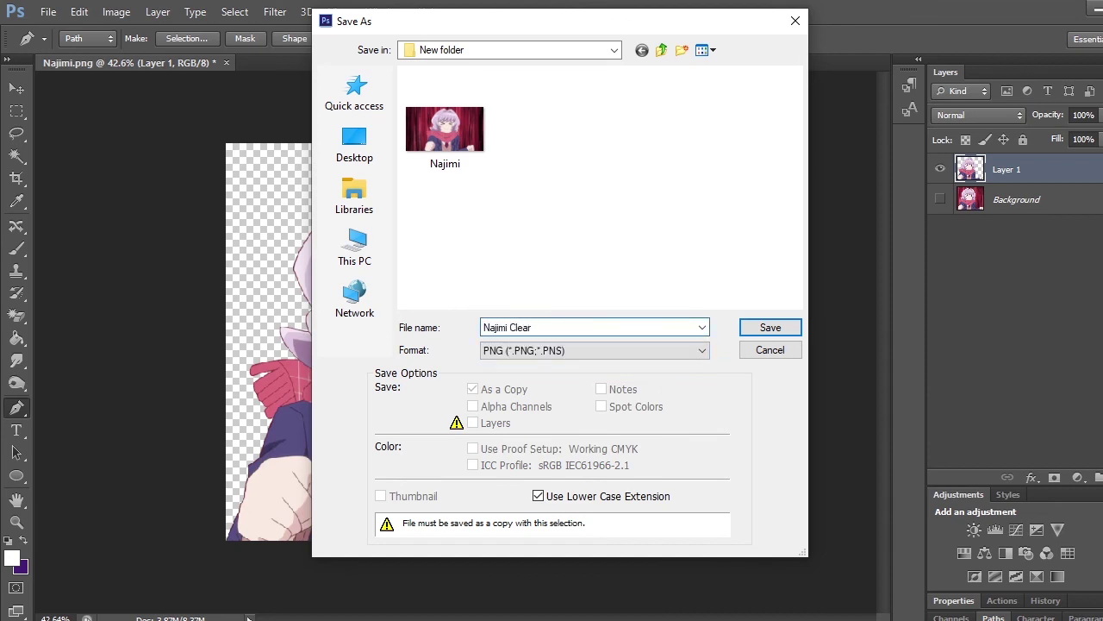
{"action": "key", "text": "Return"}
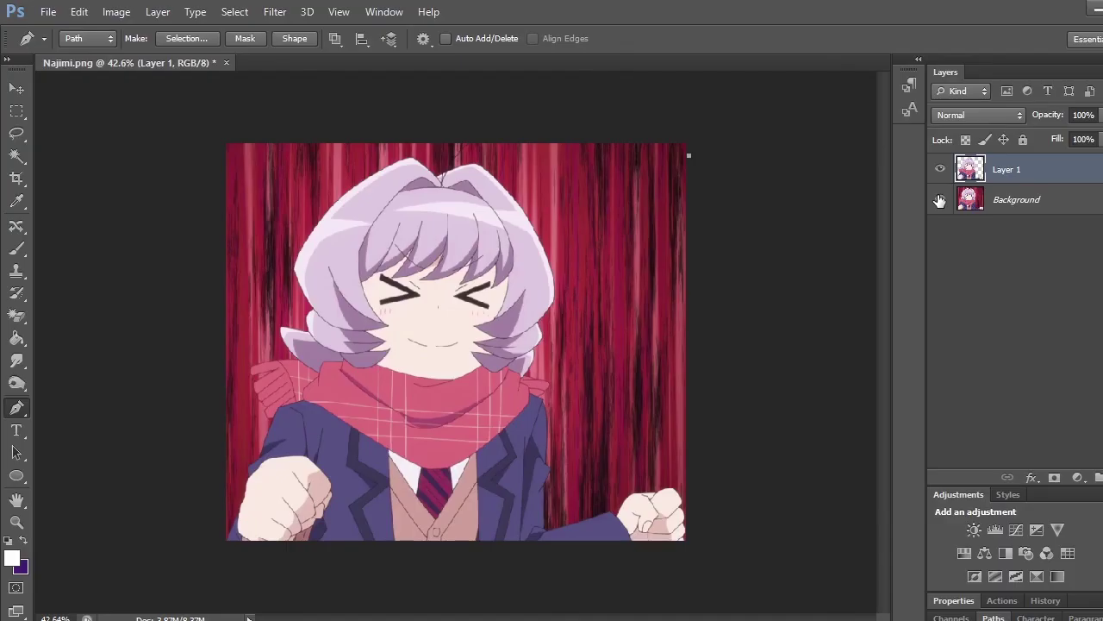
Step: Toggle the Background layer's visibility to compare the cutout with the original, leaving it hidden
{"action": "left_click", "coordinate": [939, 200]}
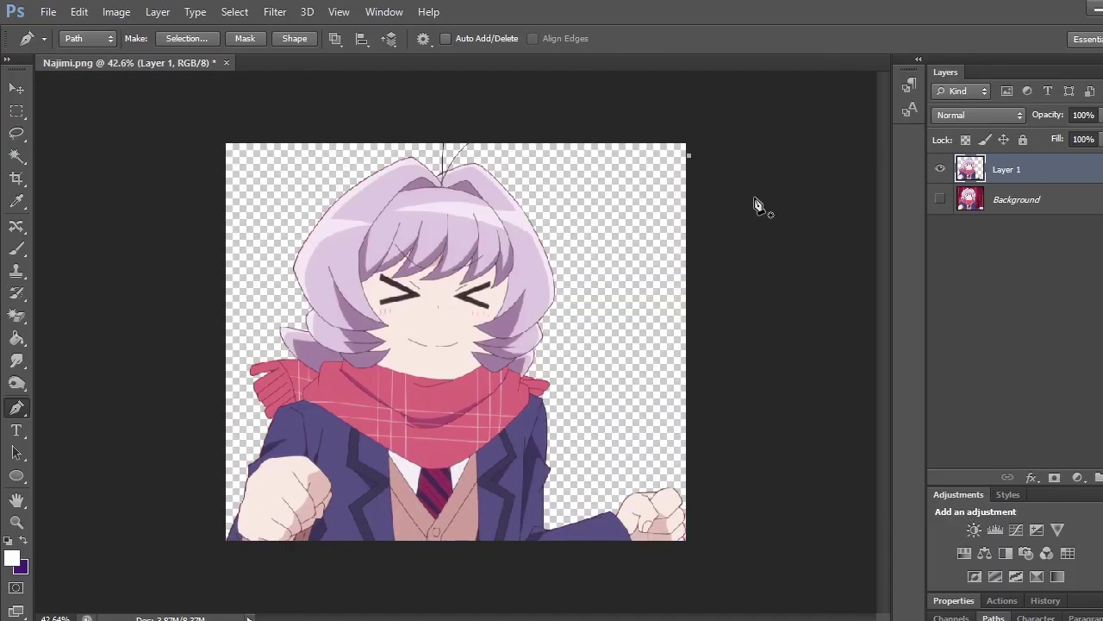
{"action": "left_click", "coordinate": [941, 200]}
{"action": "left_click", "coordinate": [940, 200]}
Step: Add a blank layer directly above Background and paint soft purple brush strokes on both sides behind the character
{"action": "left_click", "coordinate": [1017, 200]}
{"action": "key", "text": "ctrl+shift+alt+n"}
{"action": "key", "text": "b"}
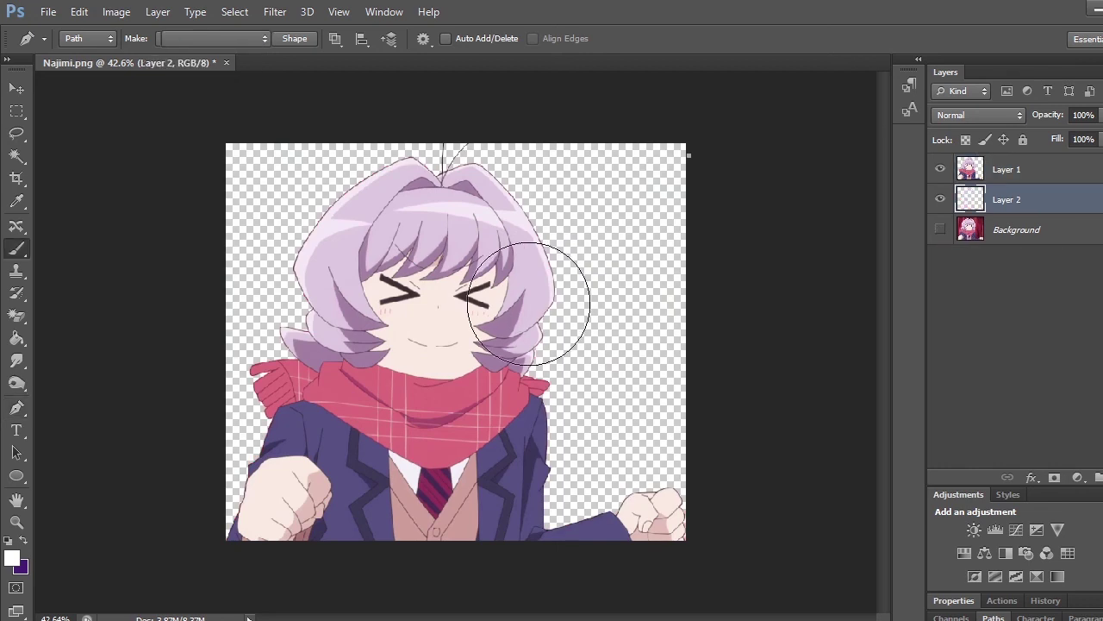
{"action": "key", "text": "x"}
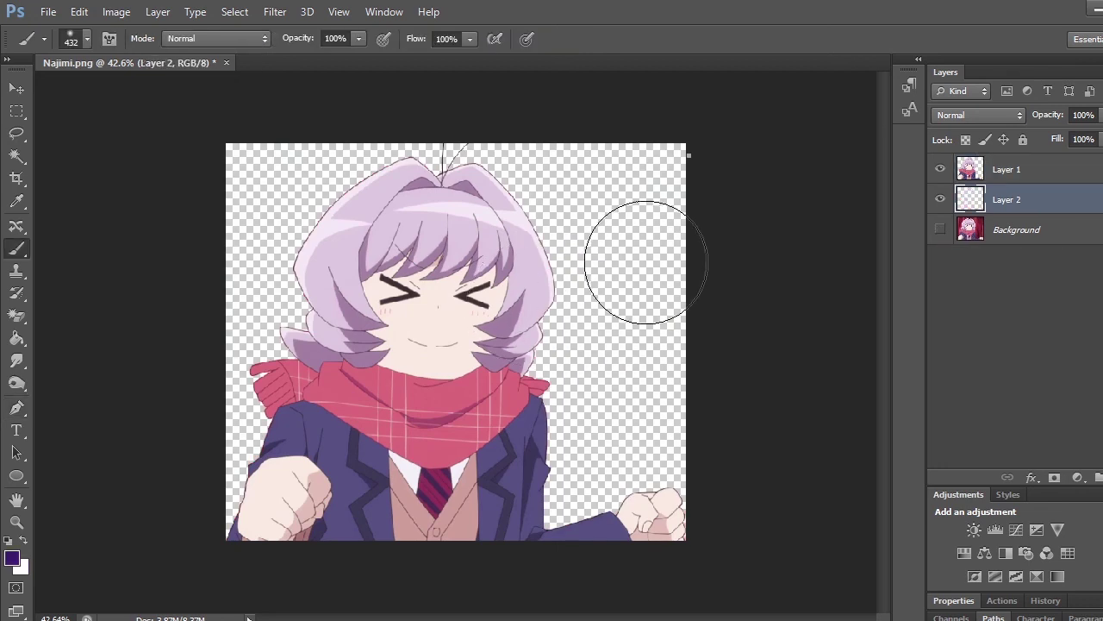
{"action": "left_click_drag", "start_coordinate": [646, 262], "coordinate": [650, 336]}
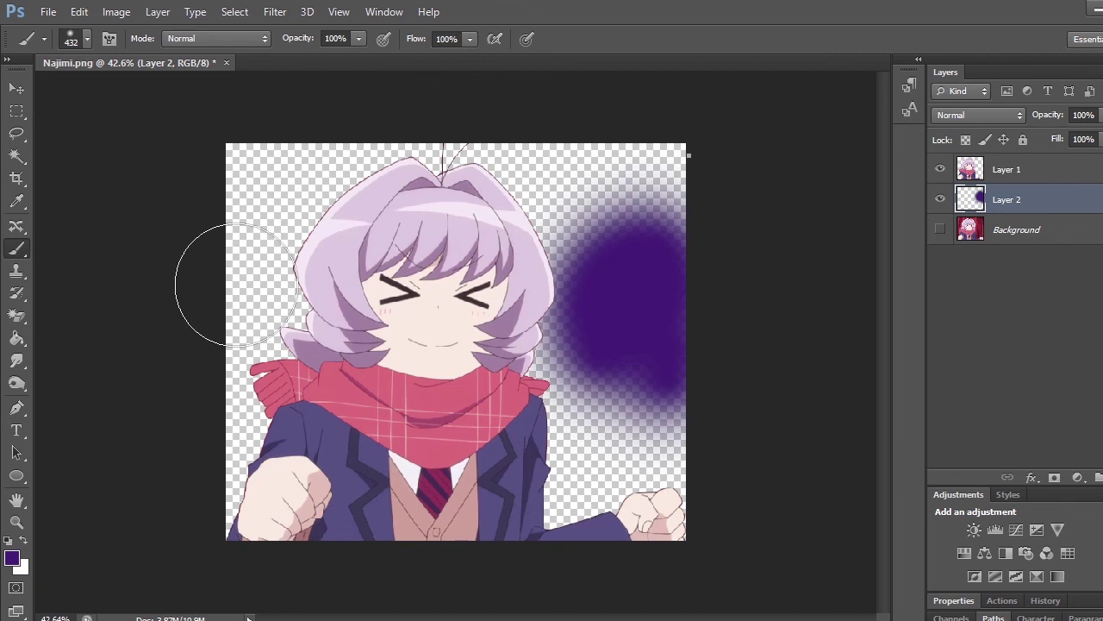
{"action": "left_click_drag", "start_coordinate": [236, 284], "coordinate": [160, 554]}
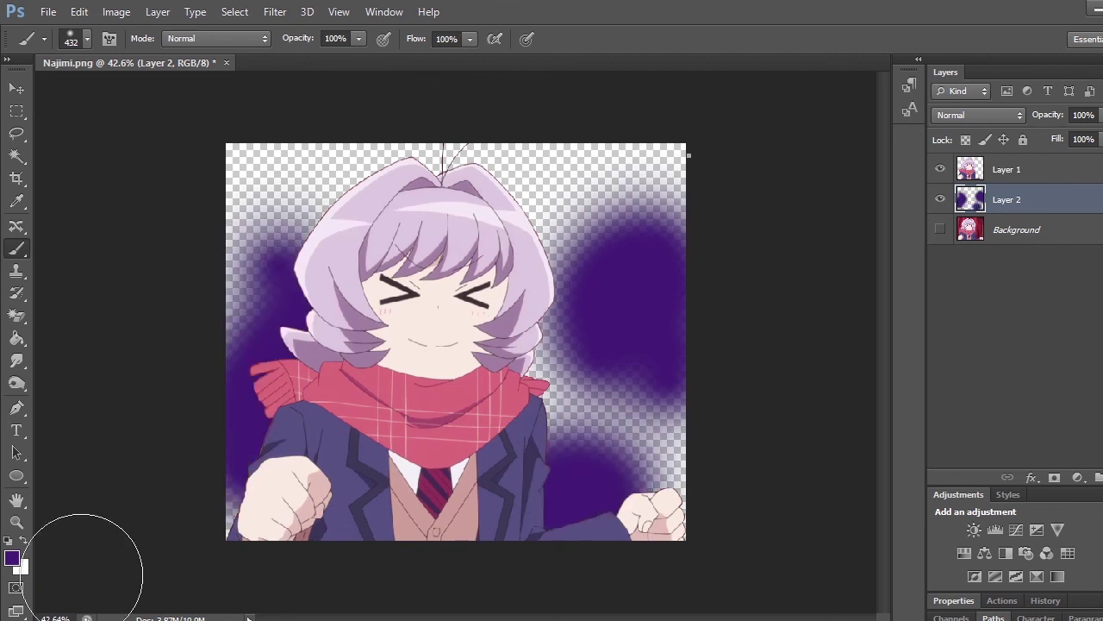